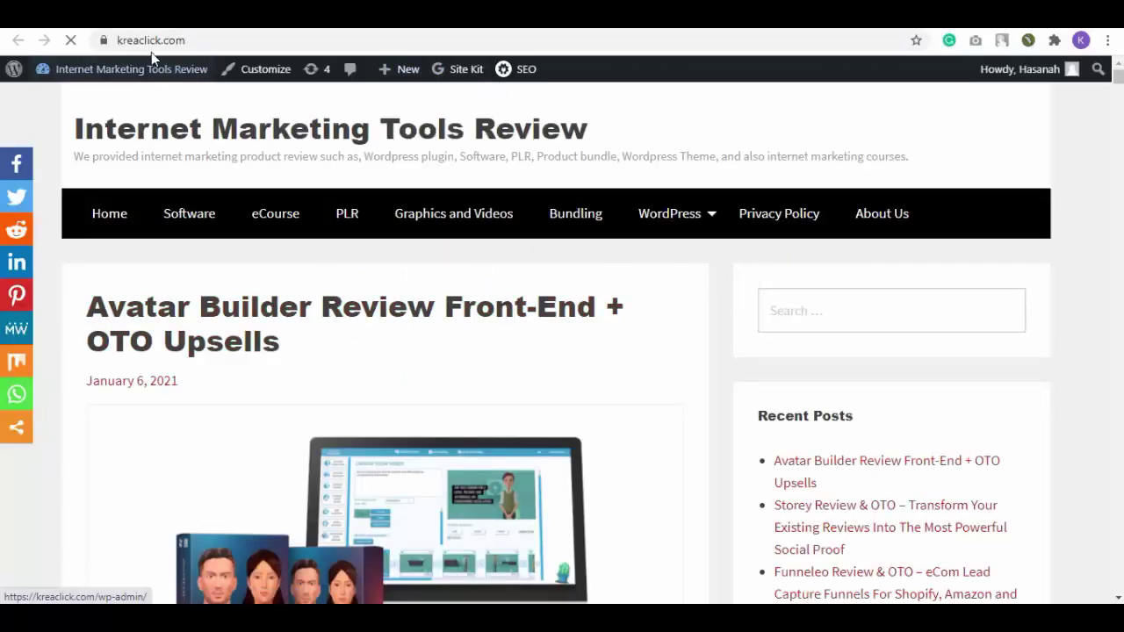
click(172, 40)
right_click(170, 40)
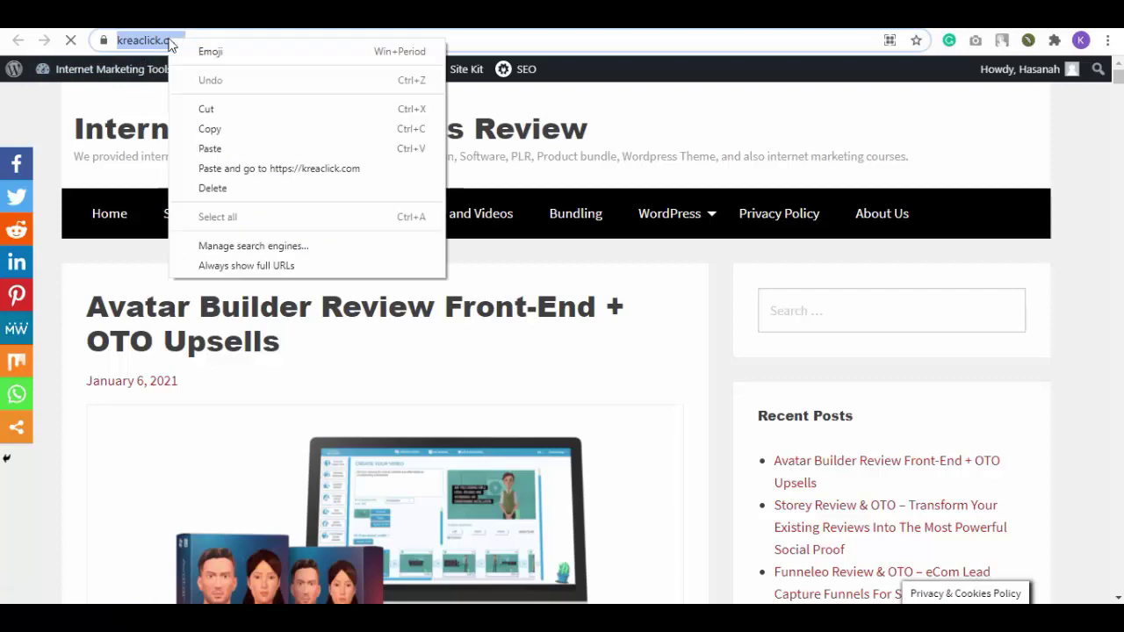
click(225, 136)
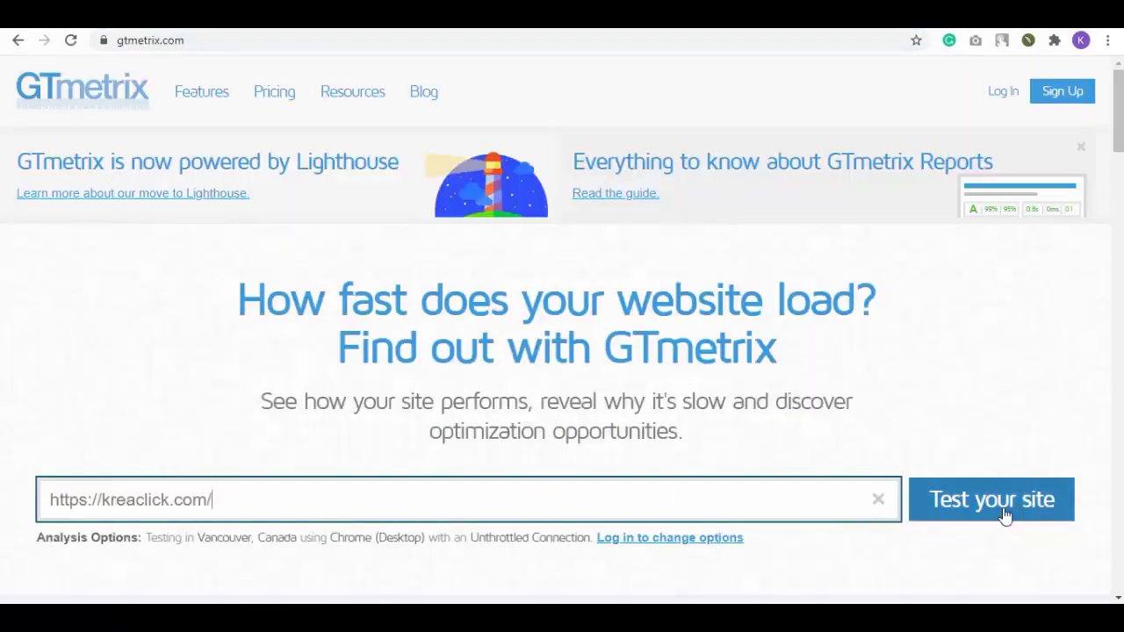
click(1017, 520)
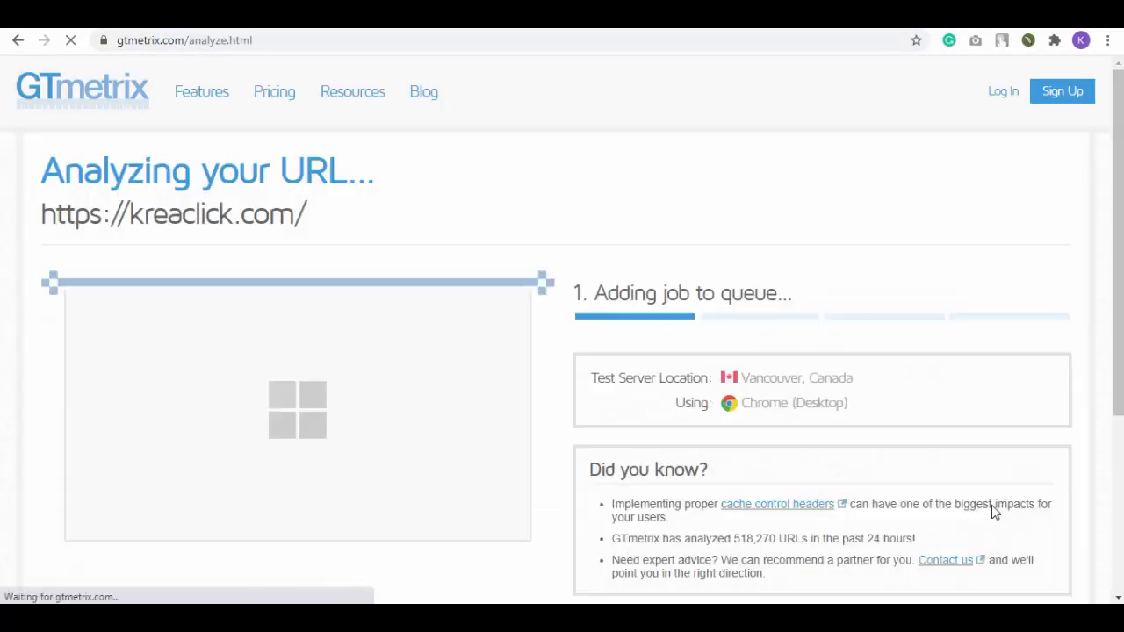
scroll(351, 263, down, 1)
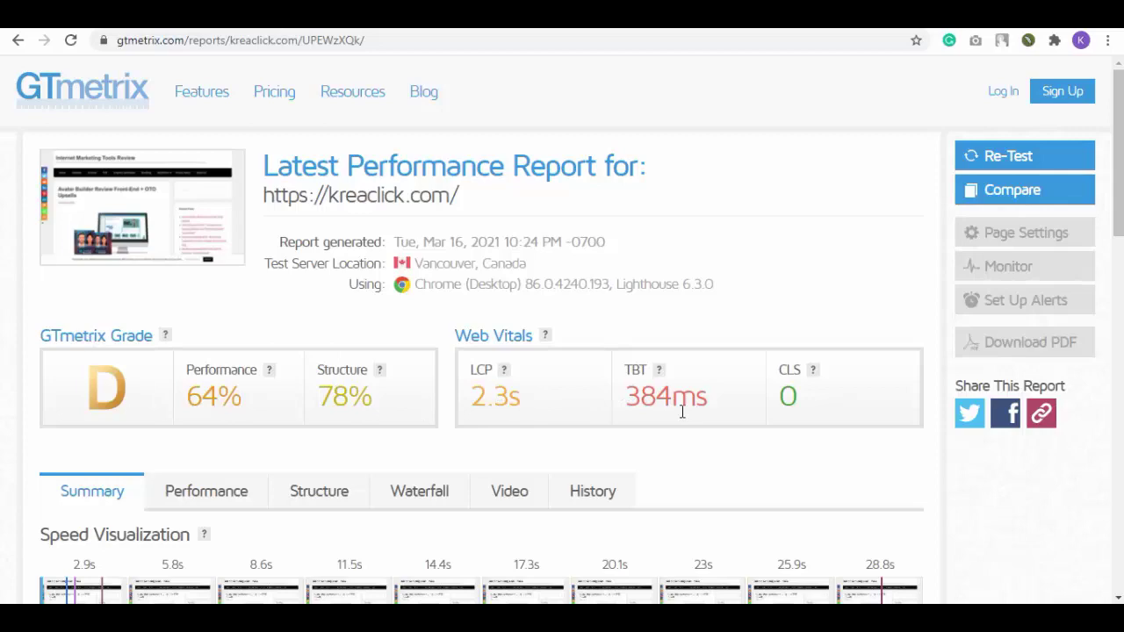
Examine the report's speed visualization and top issues, including the details of the "Reduce initial server response time" audit.
scroll(614, 410, down, 7)
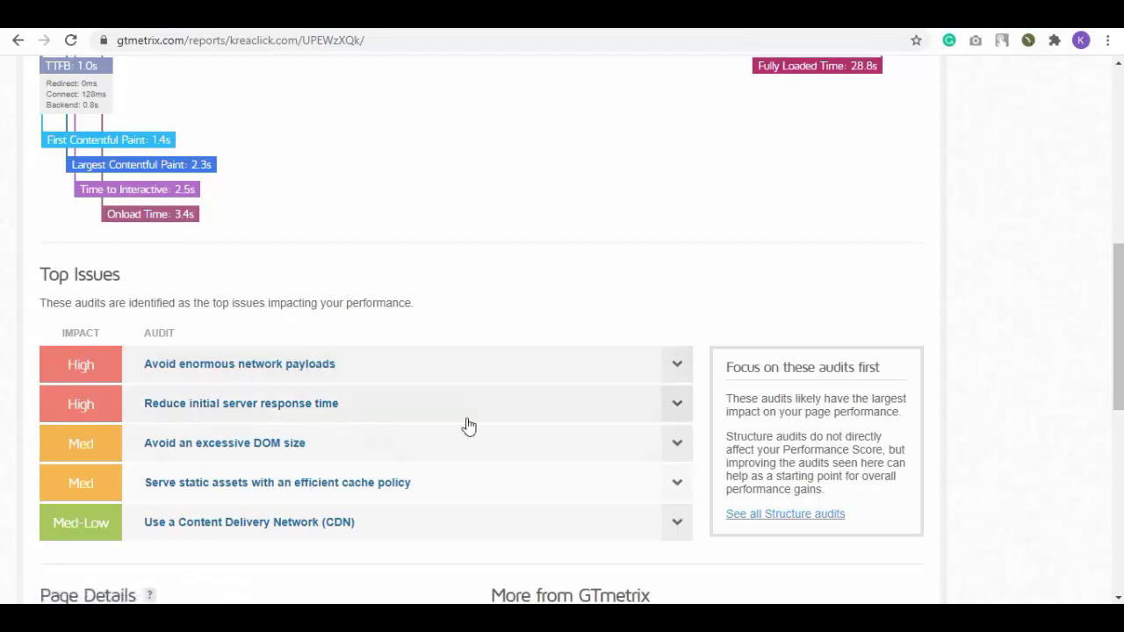
click(689, 404)
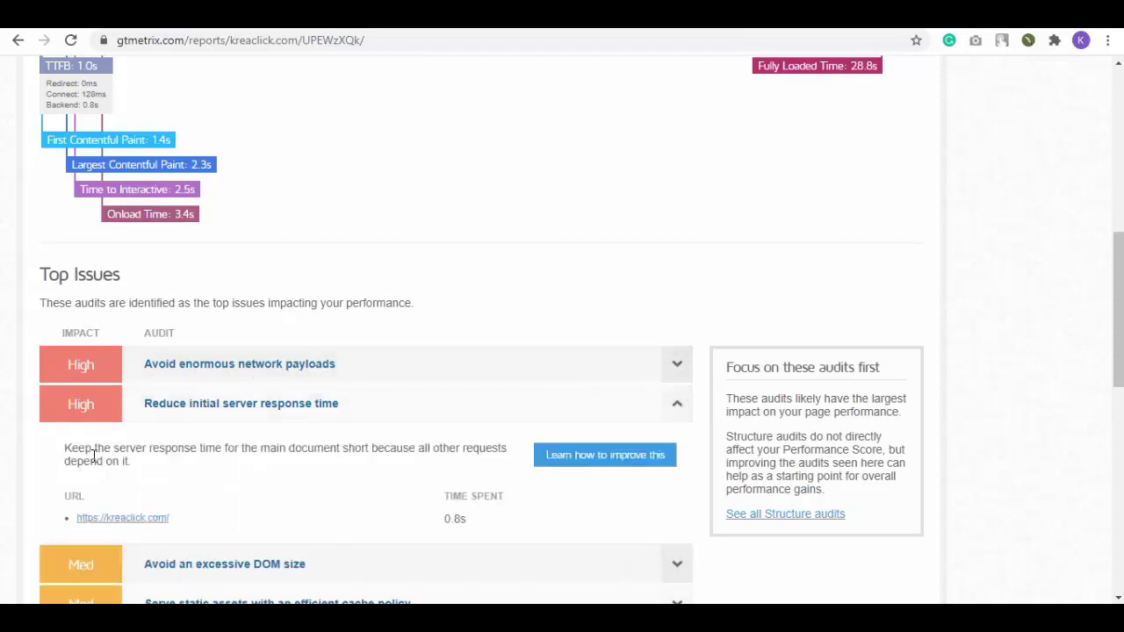
click(677, 403)
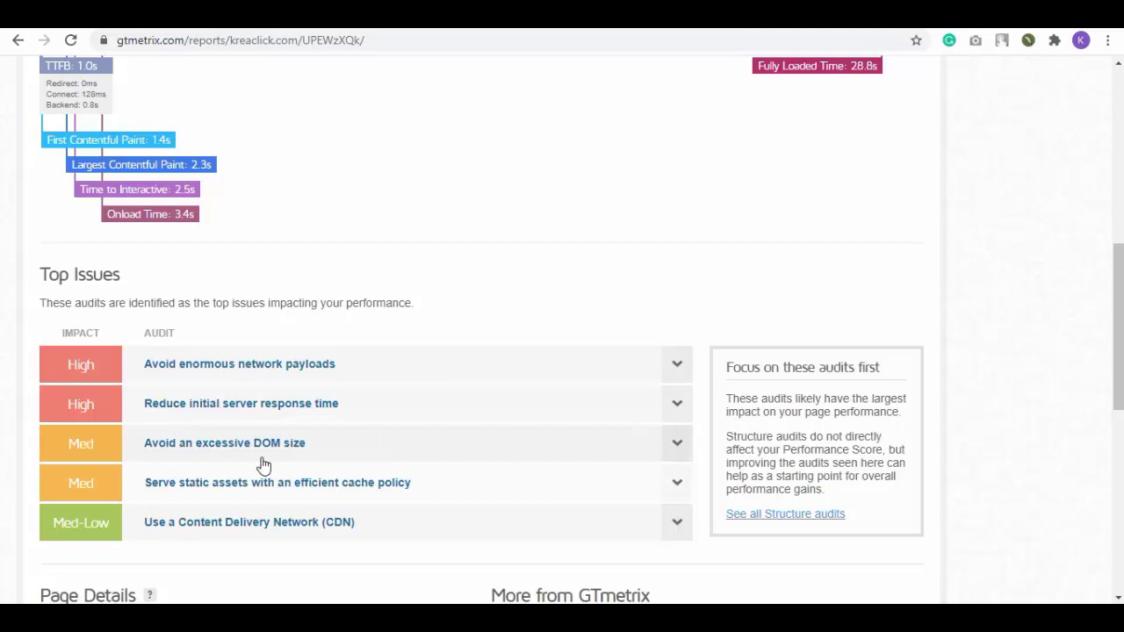
scroll(612, 462, down, 2)
scroll(417, 423, up, 10)
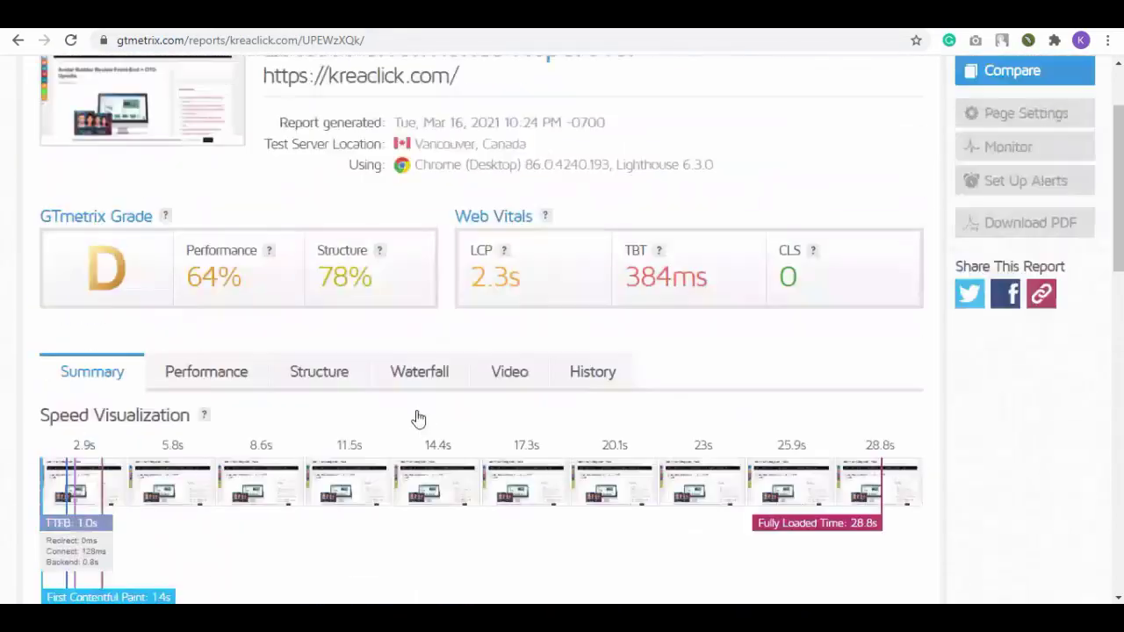
Examine the report's performance metrics and read the explanation of Time to Interactive.
click(200, 417)
scroll(444, 422, down, 2)
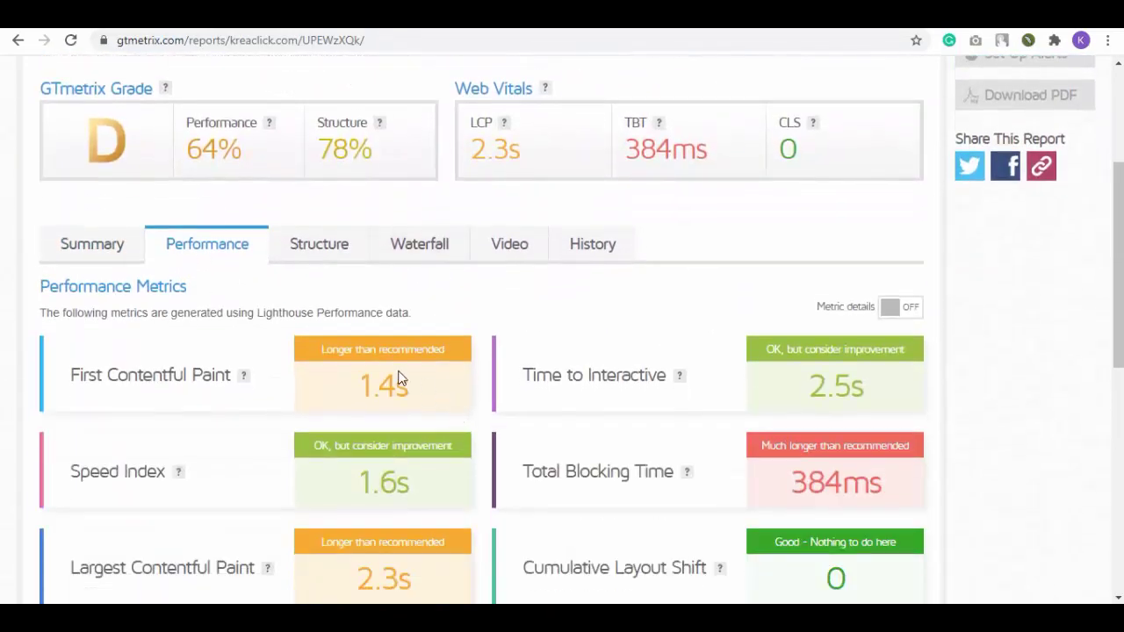
scroll(396, 382, down, 2)
scroll(703, 268, up, 2)
mouse_move(684, 378)
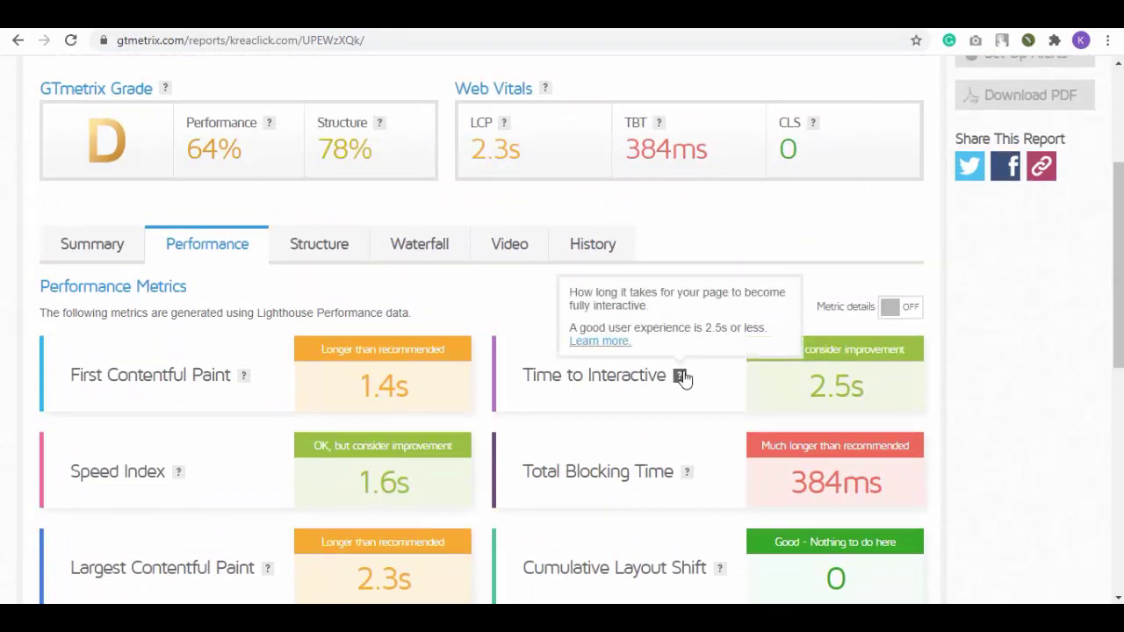
Look through the report's Structure, Waterfall, Video and History sections, and return to the Summary.
click(319, 244)
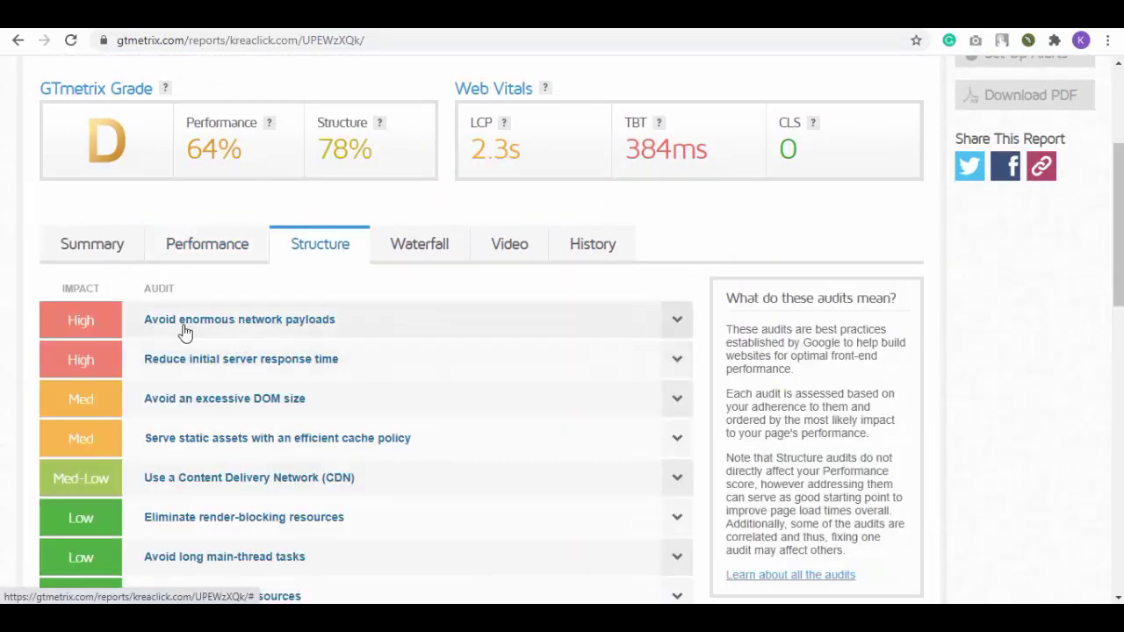
click(446, 253)
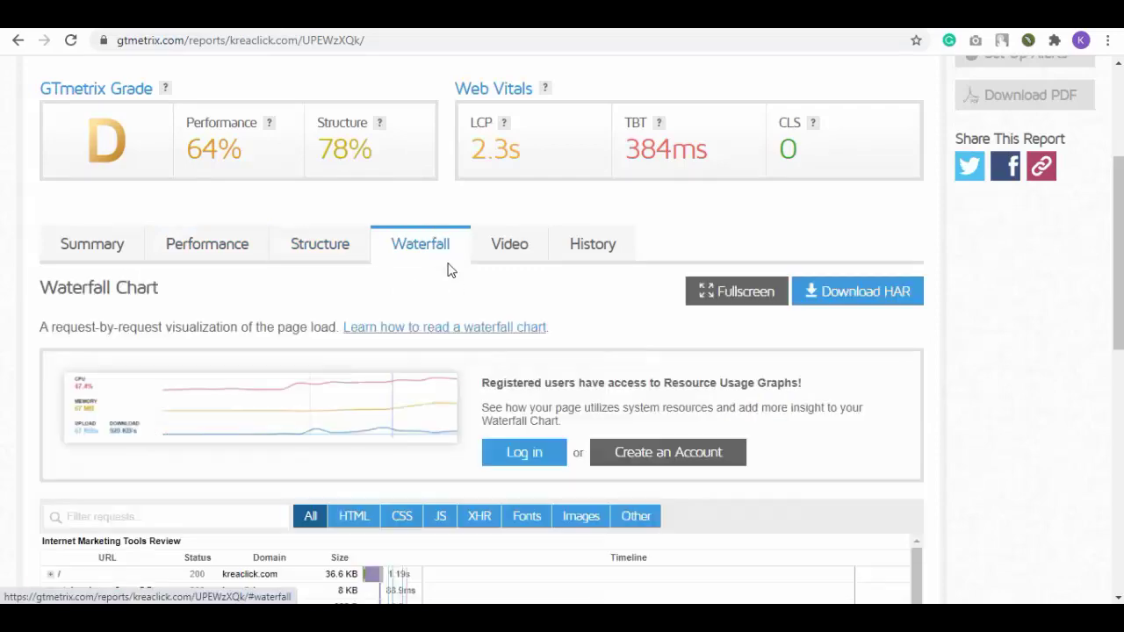
click(509, 244)
click(593, 244)
scroll(351, 317, up, 1)
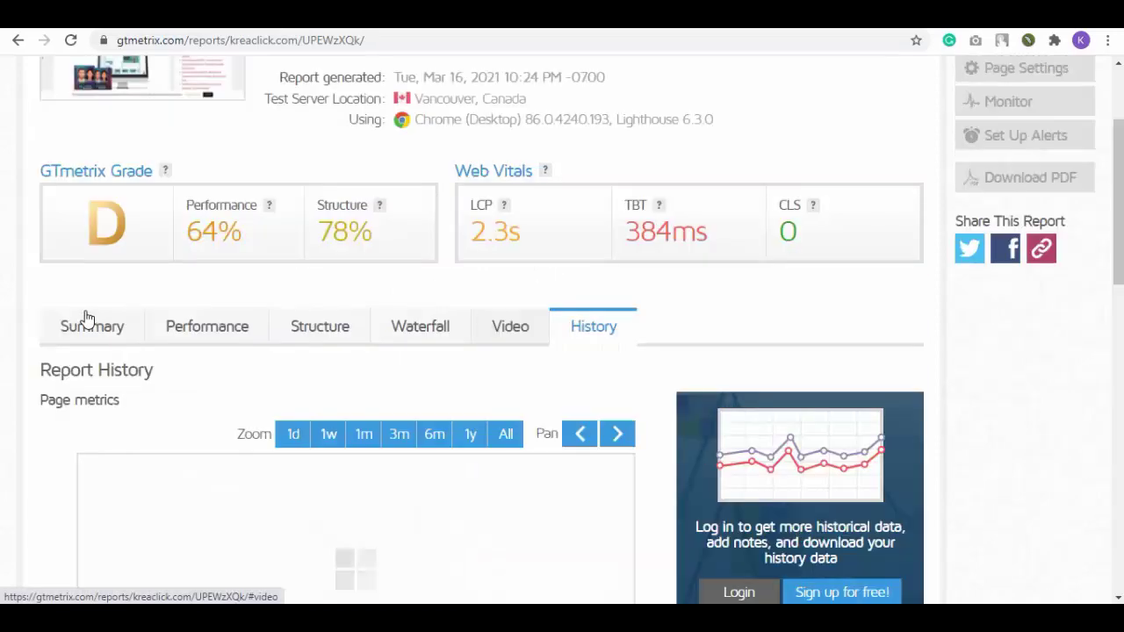
click(83, 322)
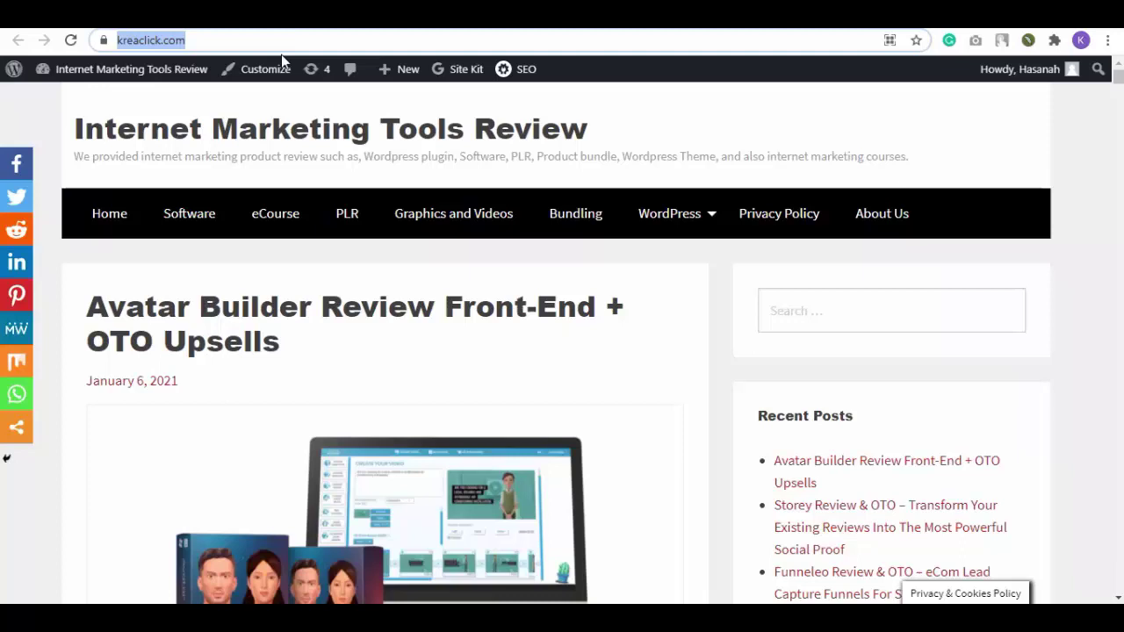
Open the kreaclick.com WordPress dashboard and search the plugins available to add for "cache".
mouse_move(114, 70)
click(106, 103)
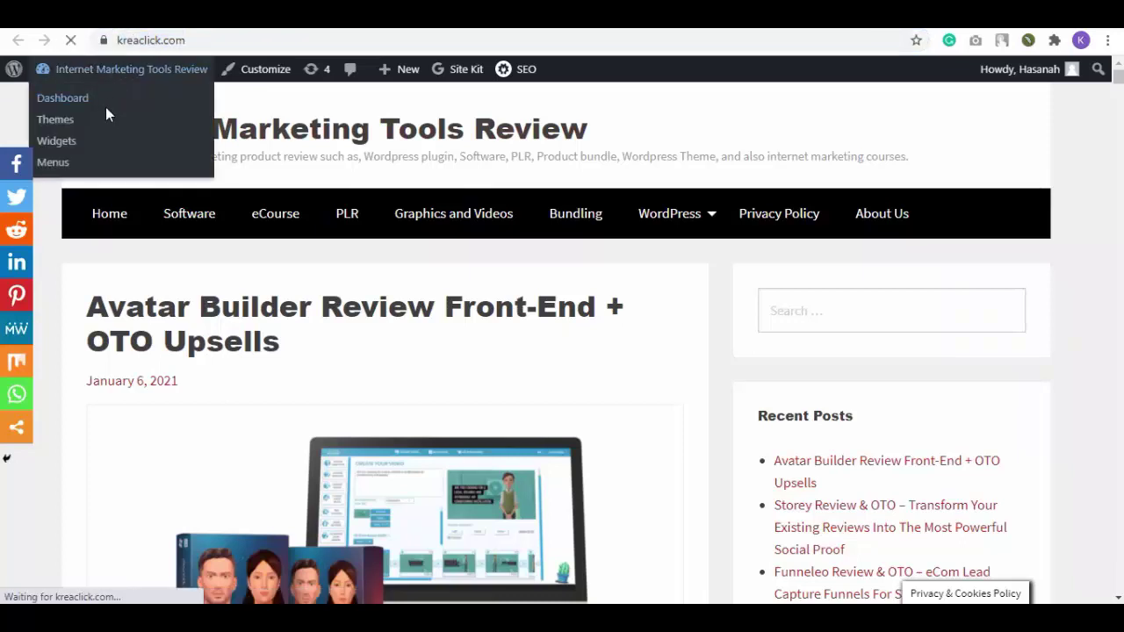
mouse_move(48, 450)
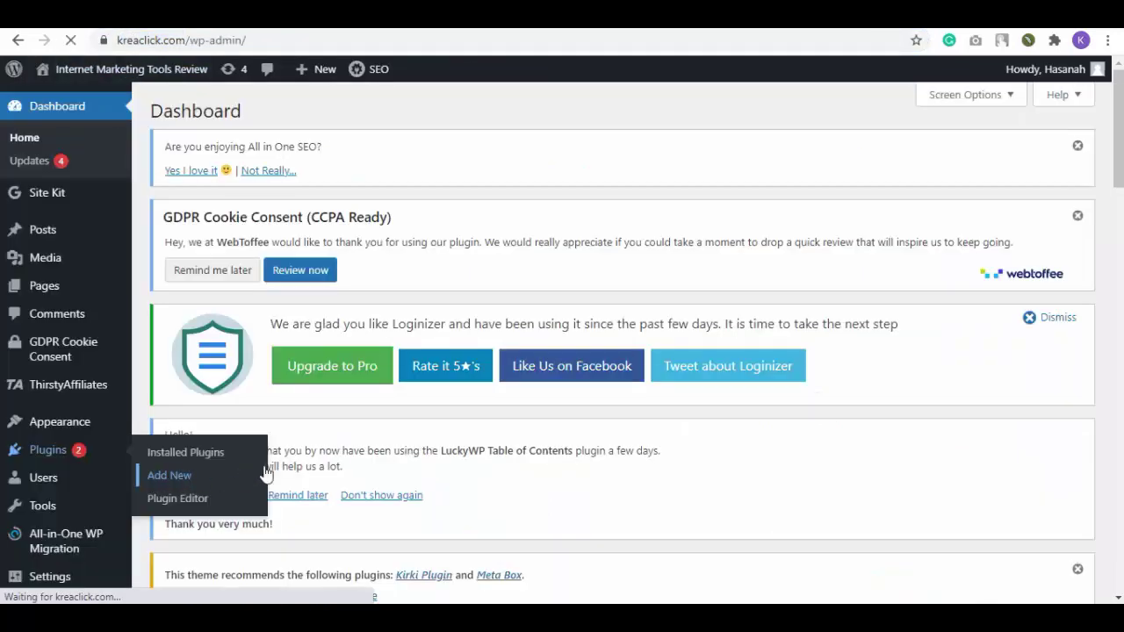
click(218, 476)
click(967, 316)
text(c)
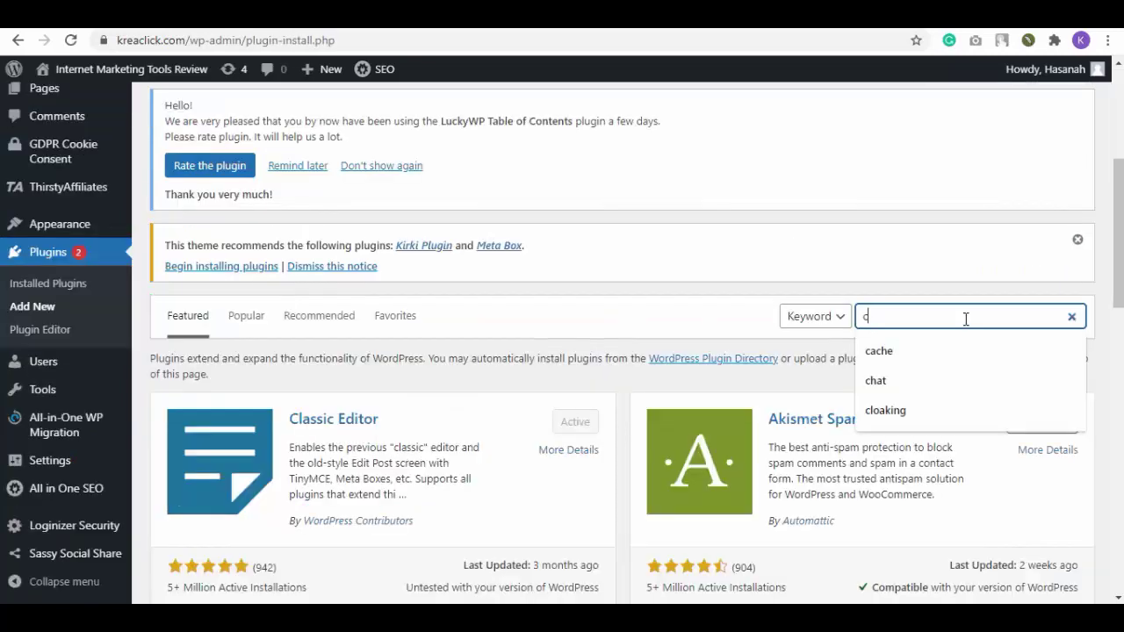
text(ache)
click(925, 350)
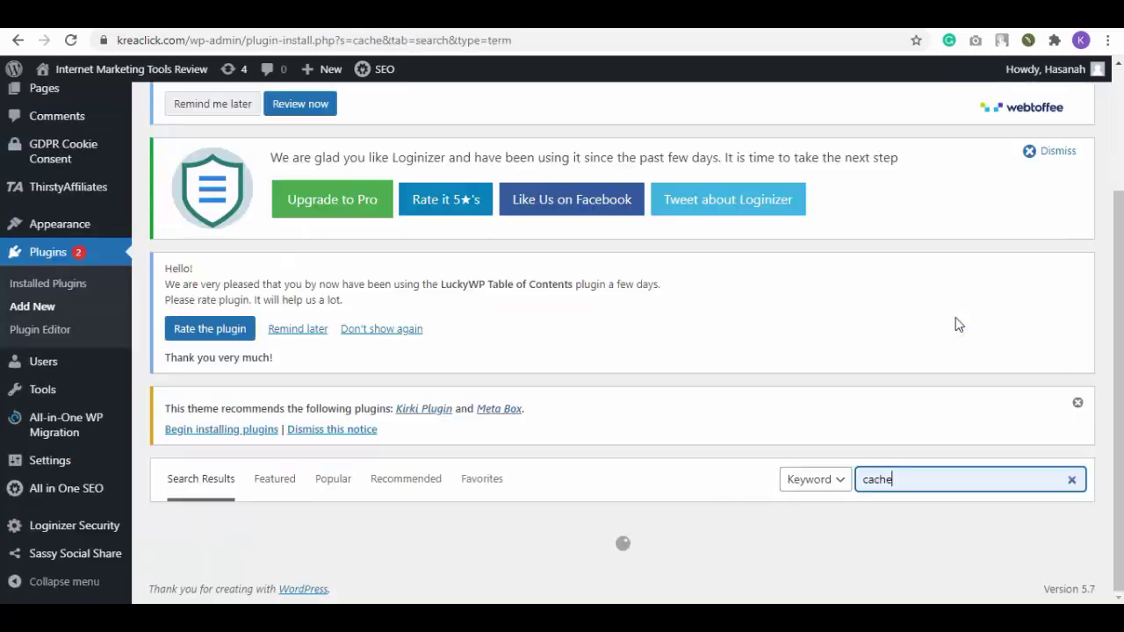
Install and activate the LiteSpeed Cache plugin from the search results.
scroll(957, 325, down, 3)
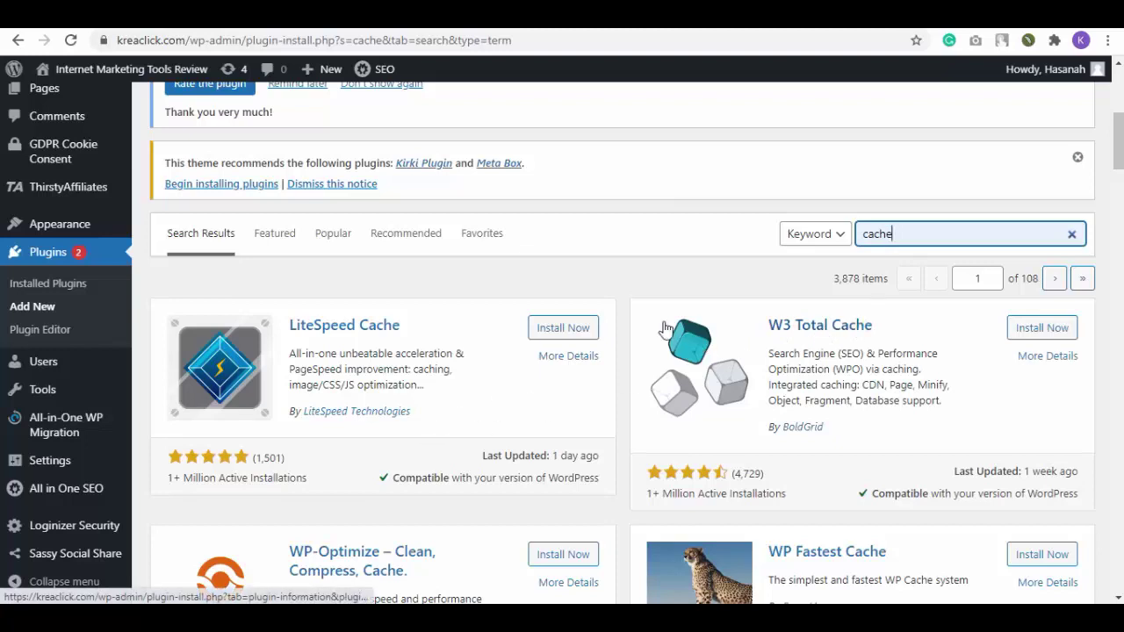
click(572, 329)
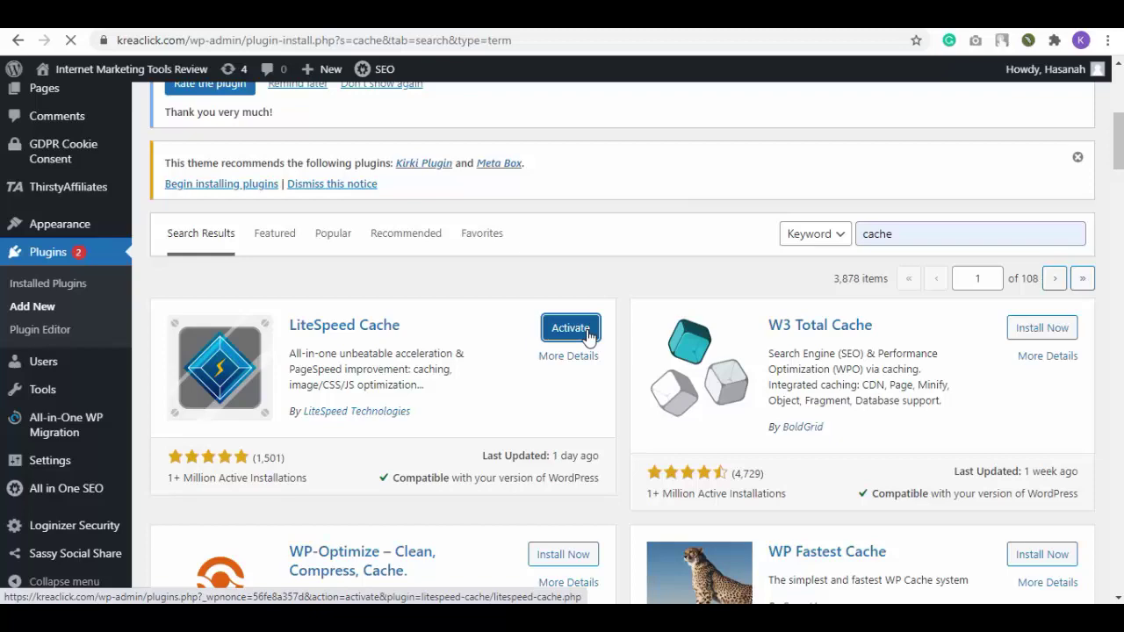
click(588, 335)
Review the LiteSpeed Cache general settings, including automatic upgrade and the domain key.
mouse_move(84, 563)
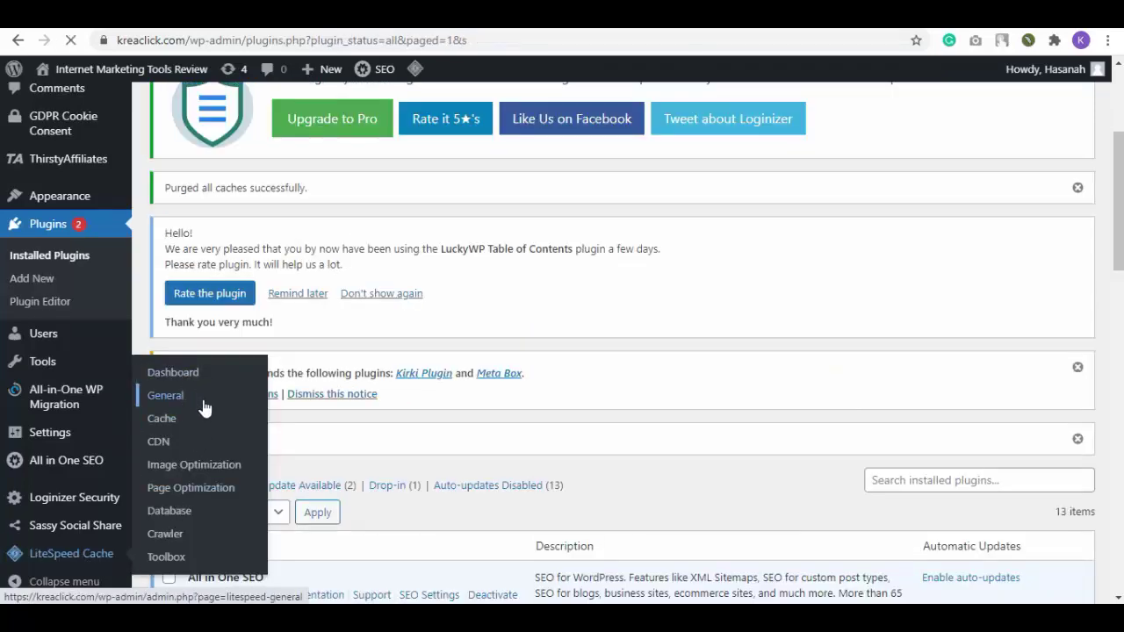
click(203, 402)
scroll(372, 394, down, 3)
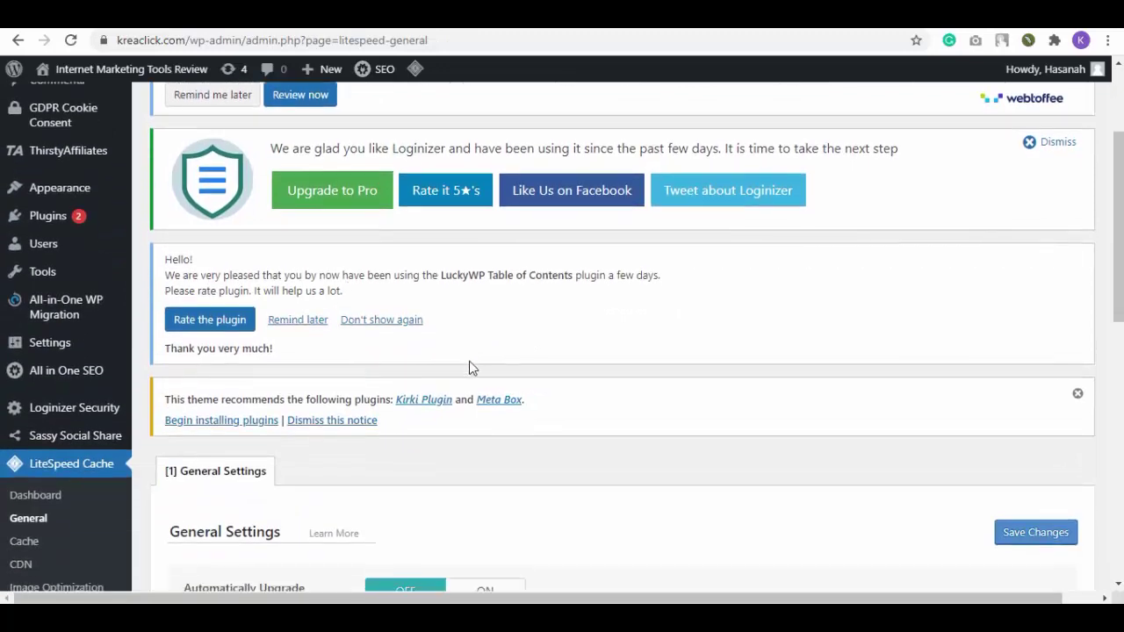
scroll(469, 367, down, 4)
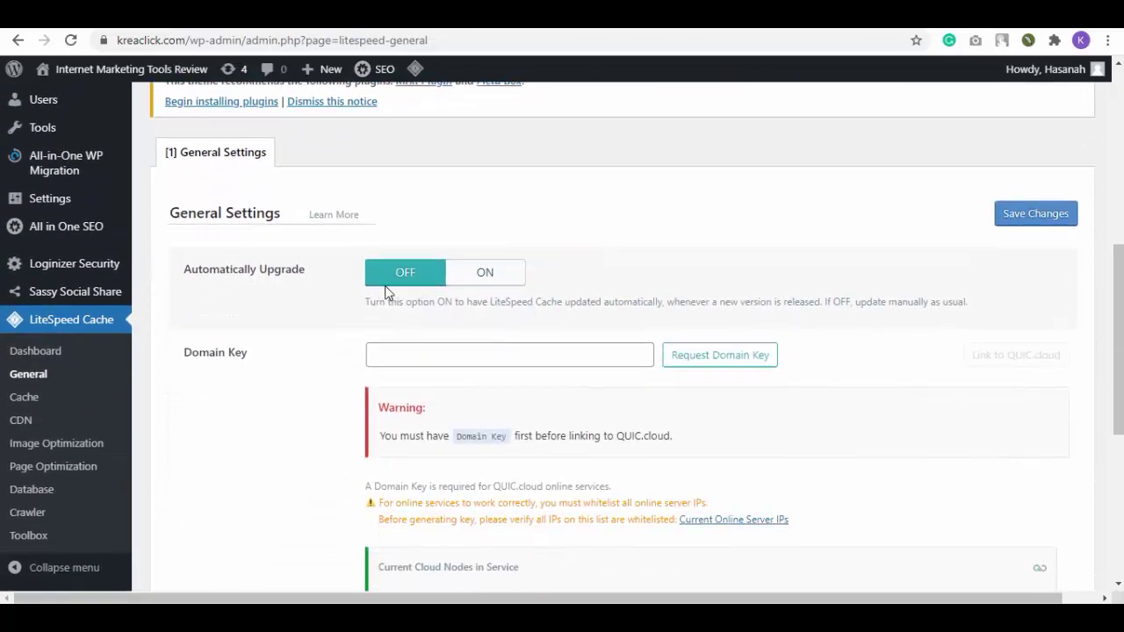
scroll(411, 347, down, 3)
Review the LiteSpeed Cache cache control settings, including Enable Cache and Cache Logged-in Users.
click(35, 396)
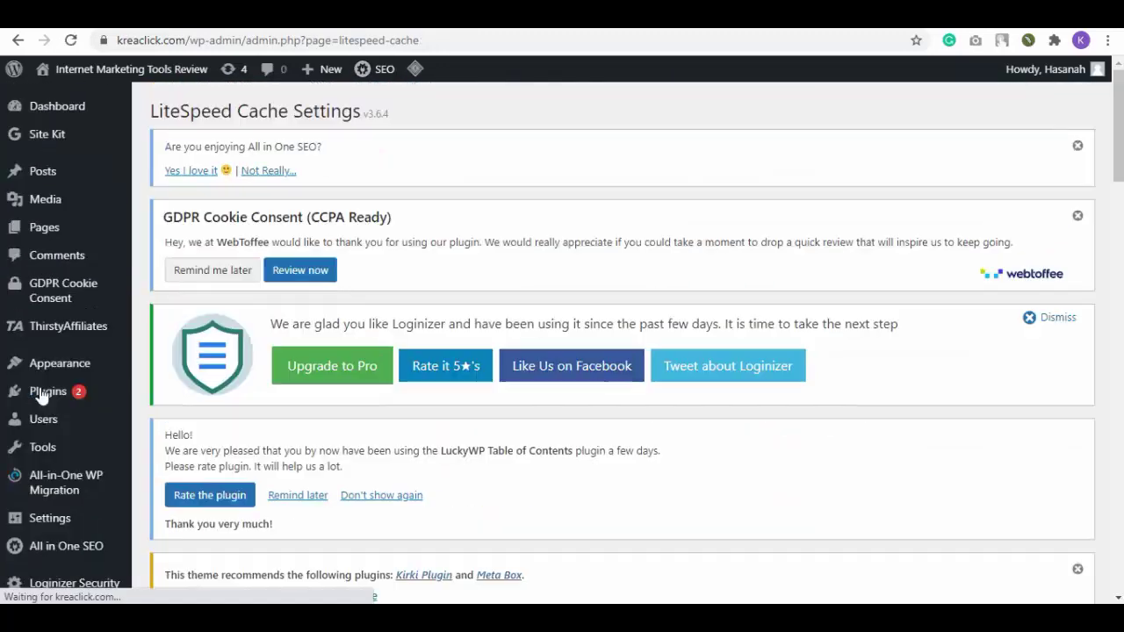
scroll(386, 387, down, 3)
scroll(406, 364, down, 3)
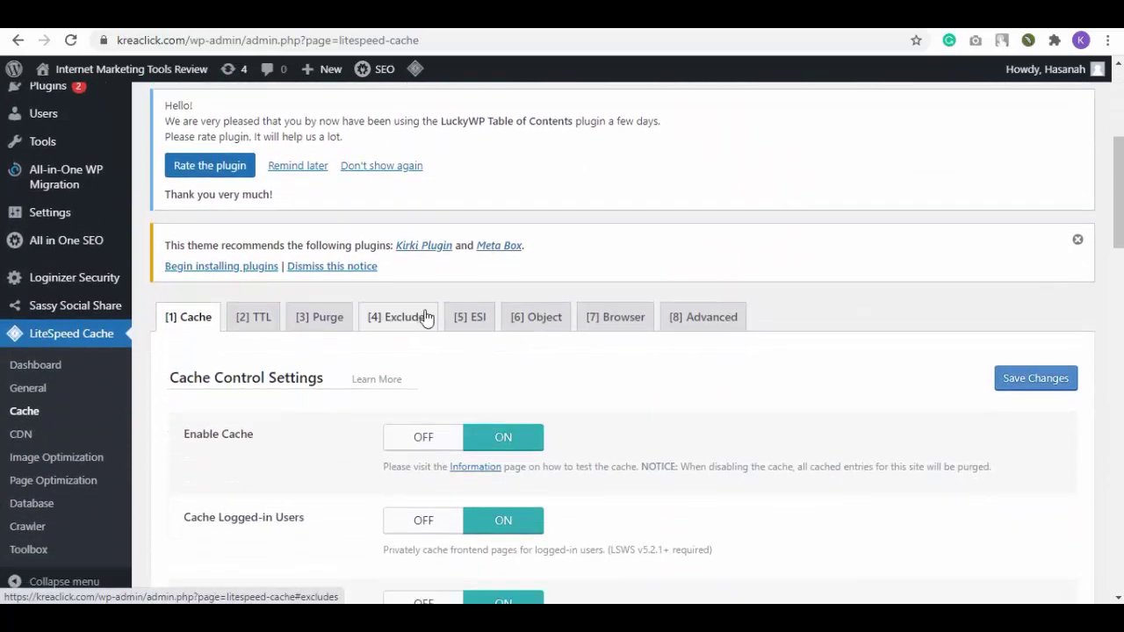
scroll(477, 369, down, 6)
In LiteSpeed Cache's page optimization settings, turn on CSS Minify, CSS Combine, and CSS Combine External and Inline.
click(88, 483)
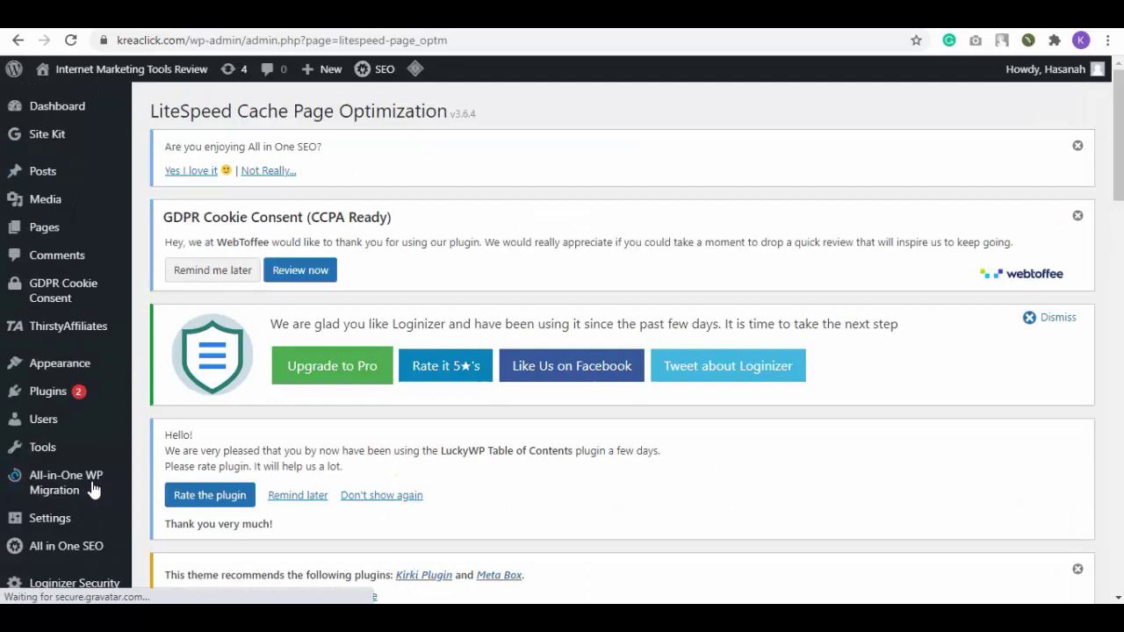
scroll(439, 433, down, 2)
scroll(438, 433, down, 4)
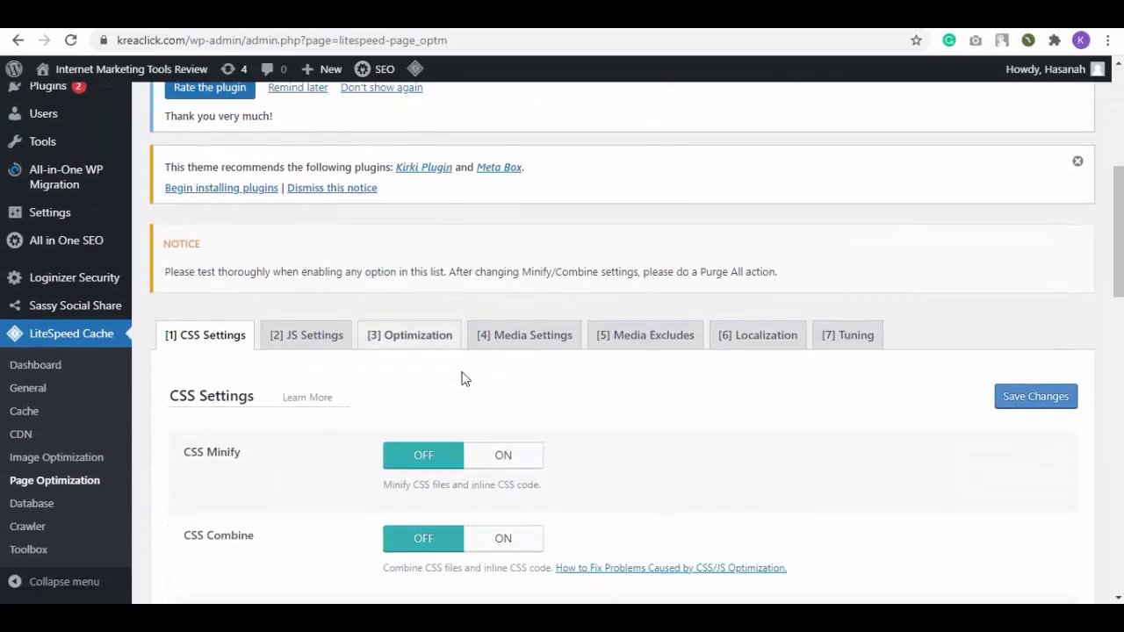
click(504, 370)
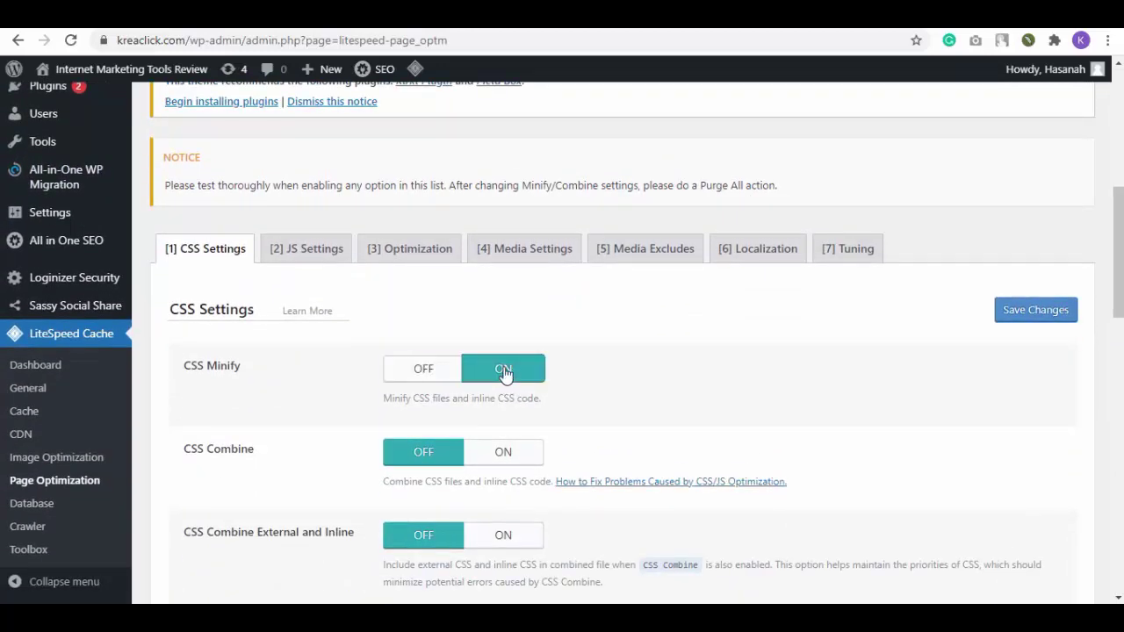
scroll(540, 379, down, 1)
click(495, 376)
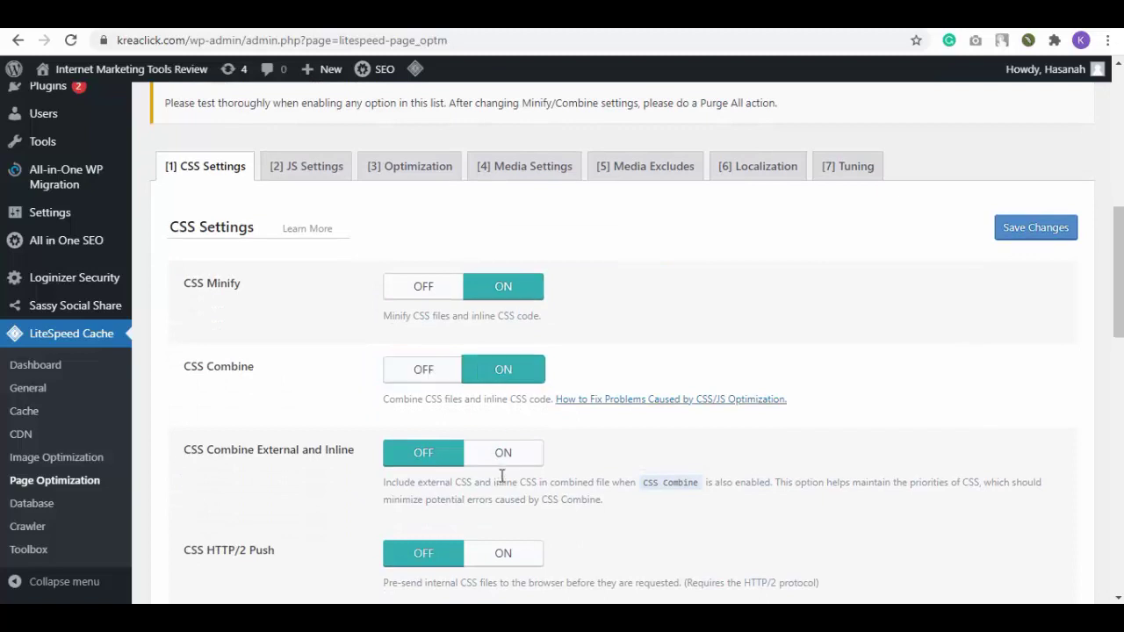
click(507, 449)
Turn on CSS HTTP/2 Push and Load CSS Asynchronously in the CSS settings.
scroll(510, 446, down, 2)
click(504, 393)
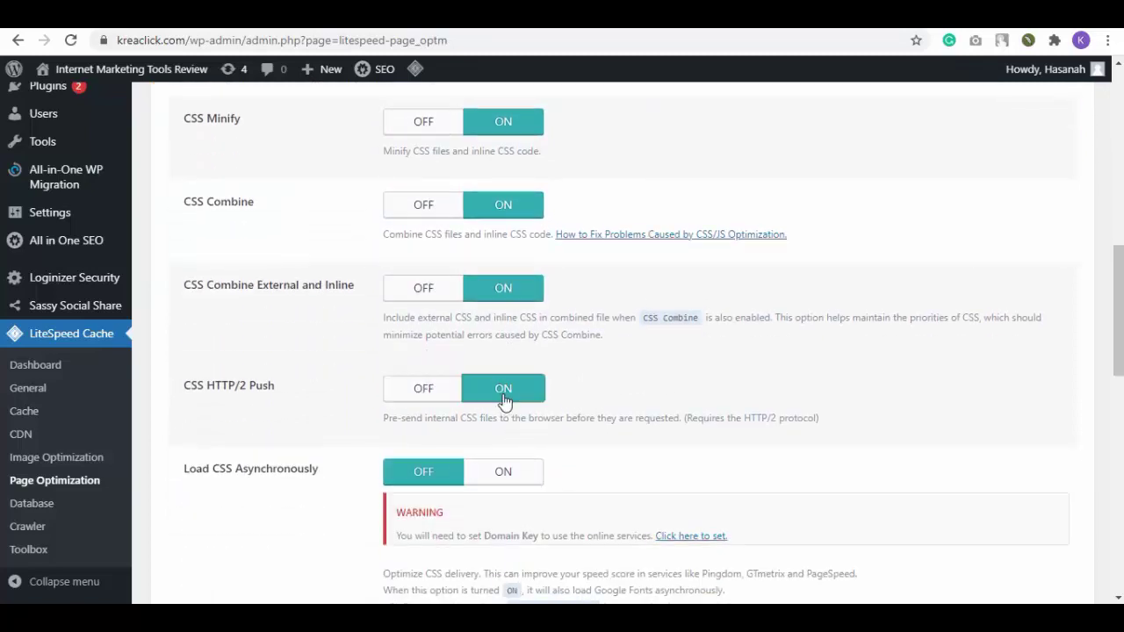
click(502, 479)
Review the remaining CSS options, keep Font Display Optimization at Default, and save the CSS settings.
scroll(502, 465, down, 3)
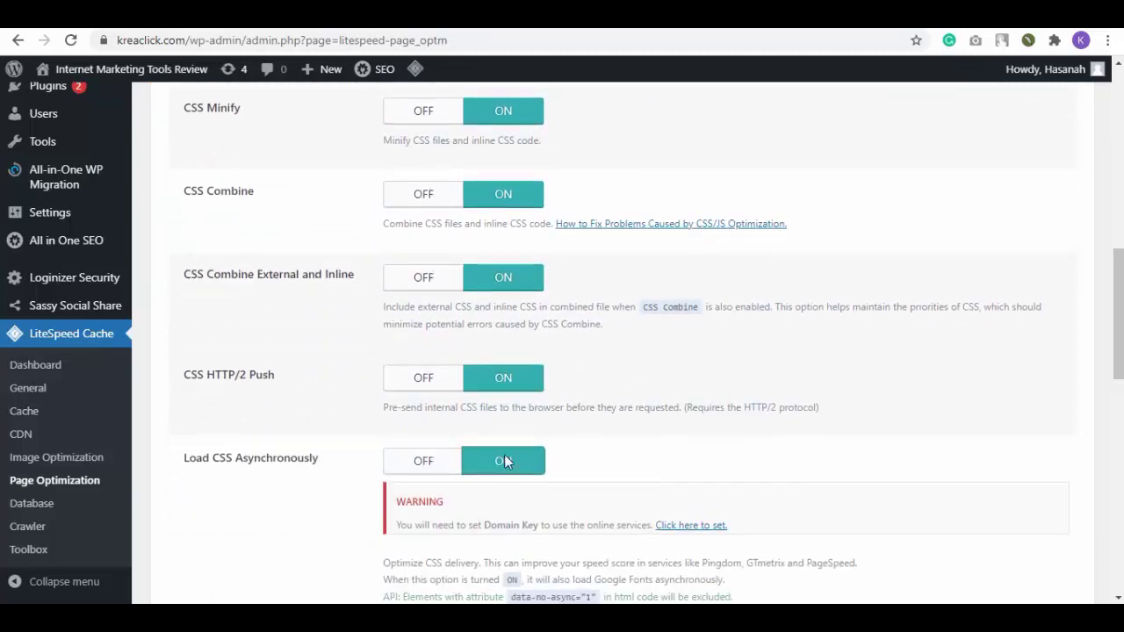
scroll(457, 421, down, 3)
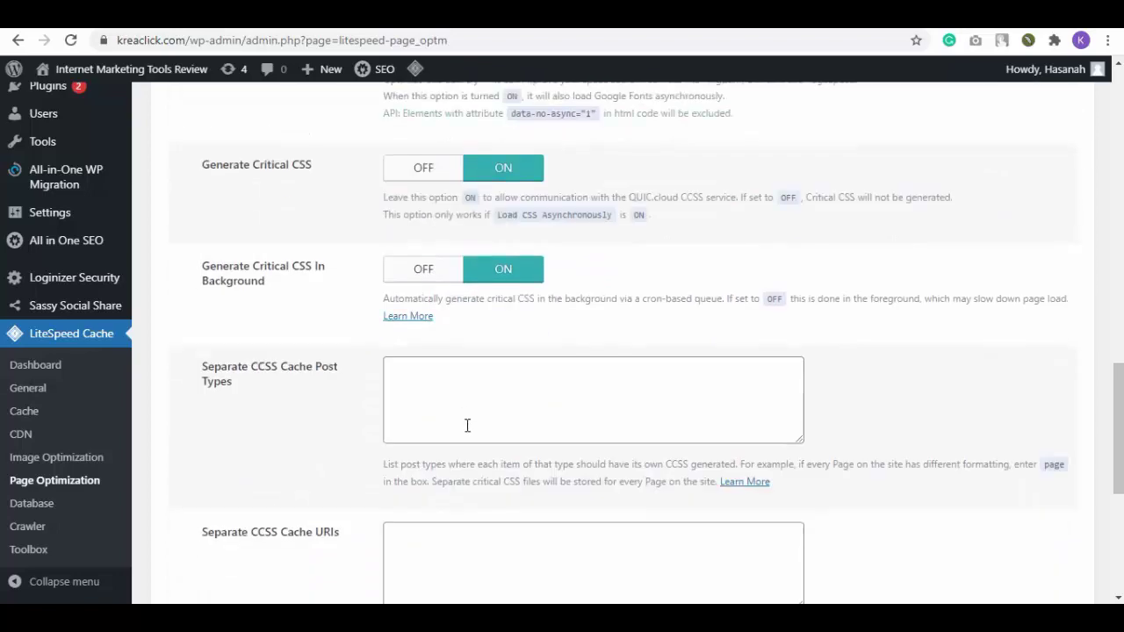
scroll(503, 352, down, 4)
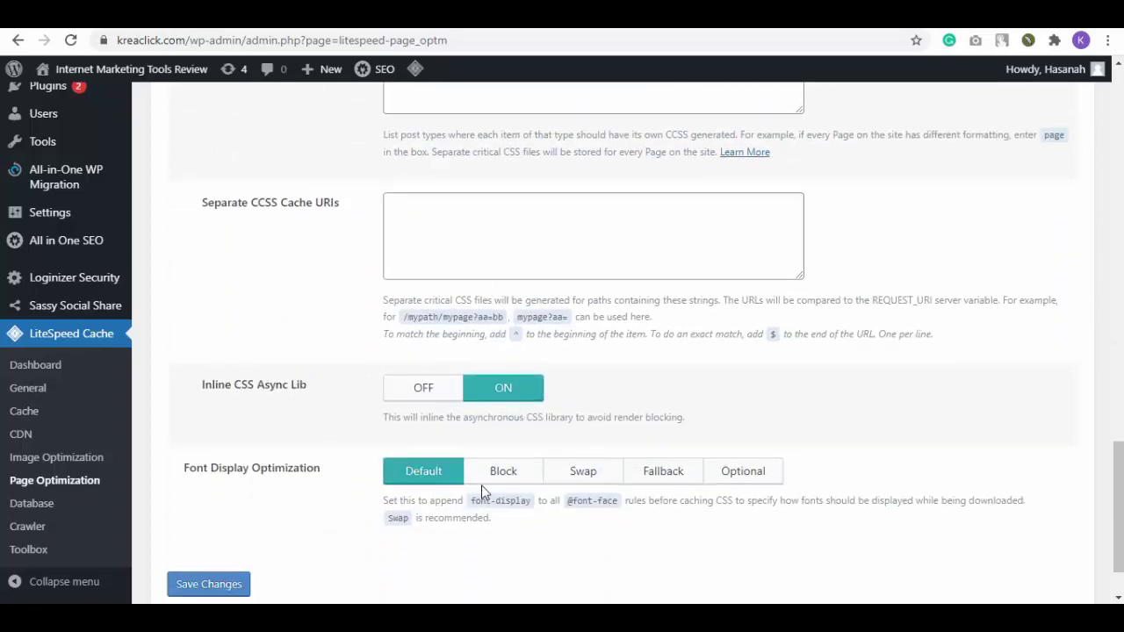
scroll(413, 490, down, 1)
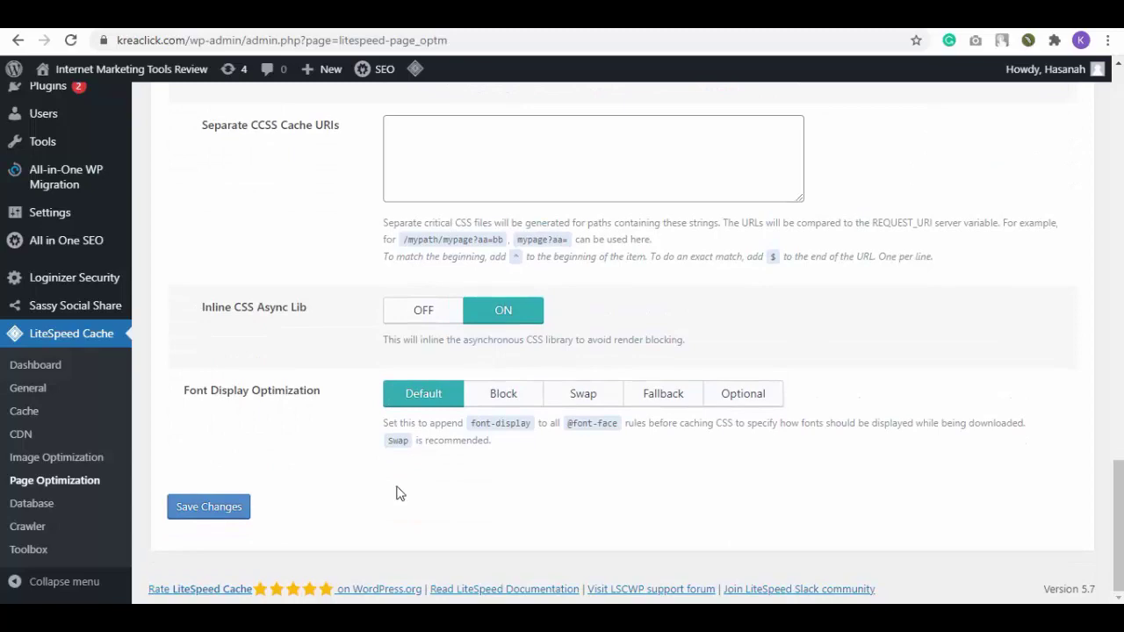
click(216, 518)
scroll(410, 409, down, 2)
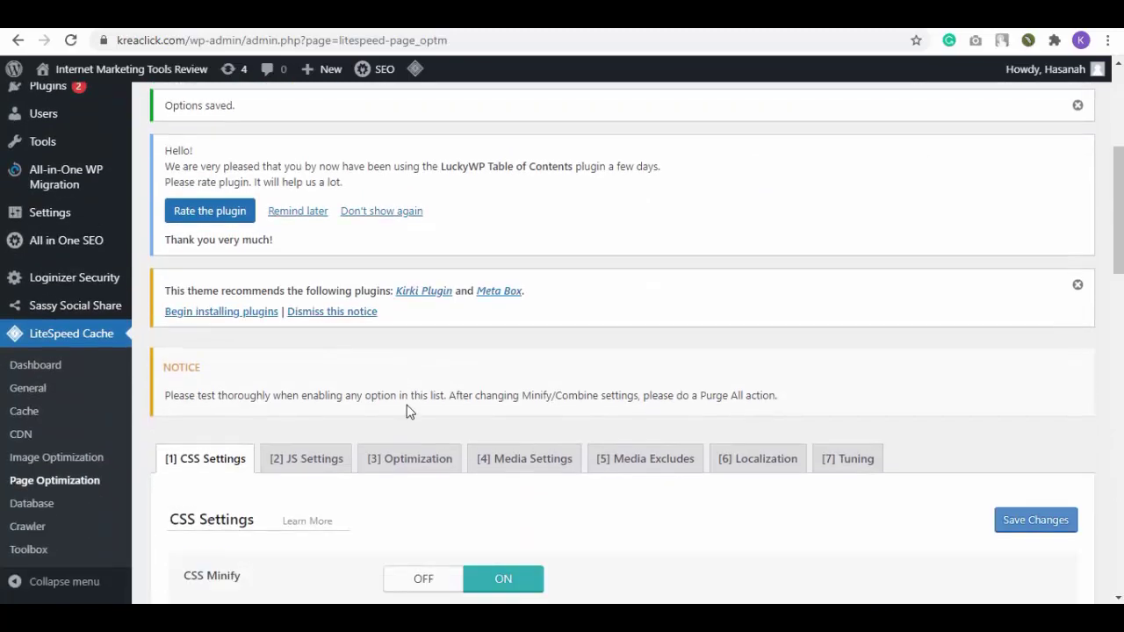
In the JS settings of page optimization, turn on JS Minify, JS Combine, and JS Combine External and Inline.
click(328, 476)
scroll(330, 472, down, 2)
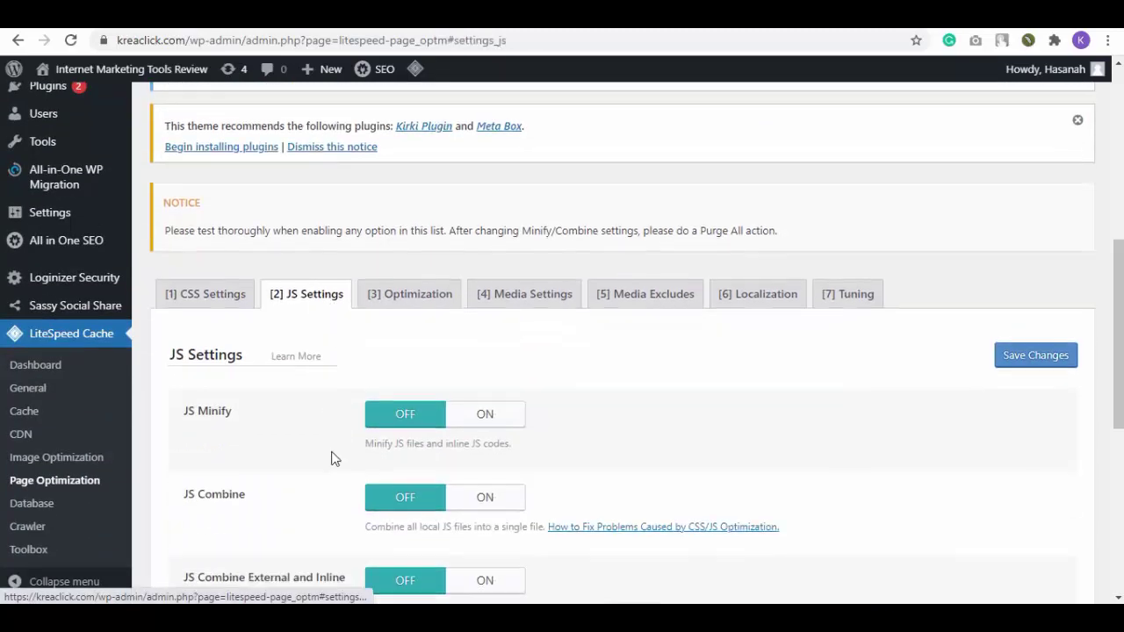
click(473, 428)
click(487, 496)
scroll(489, 492, down, 2)
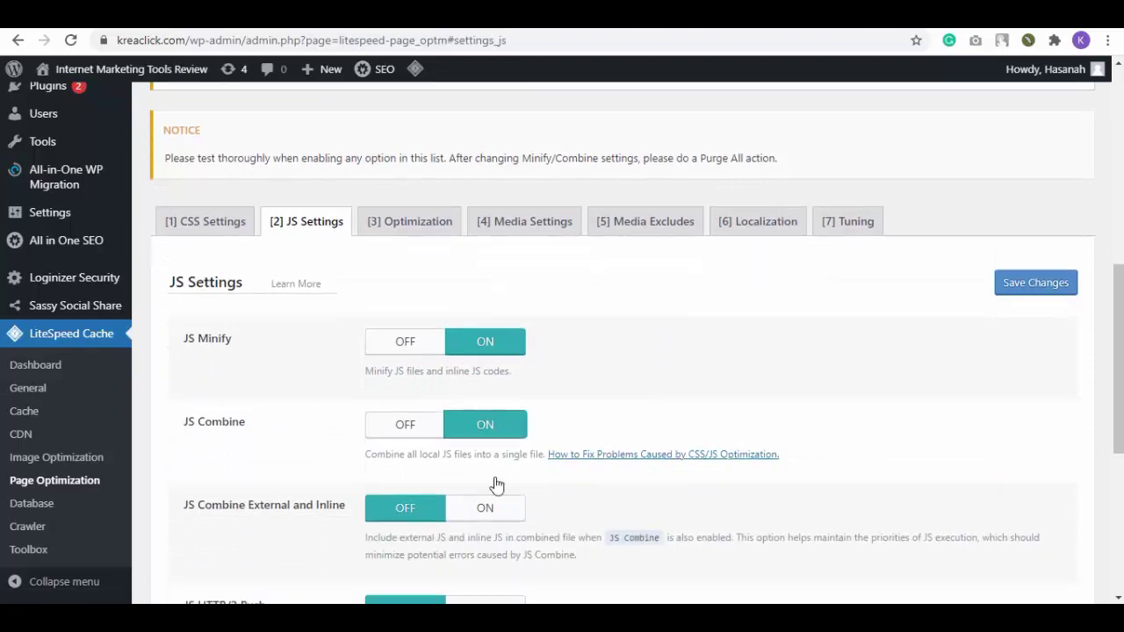
click(488, 422)
Turn on JS HTTP/2 Push and Load JS Deferred, keep Load Inline JS at Default, and save the JS settings.
click(486, 518)
scroll(487, 533, down, 2)
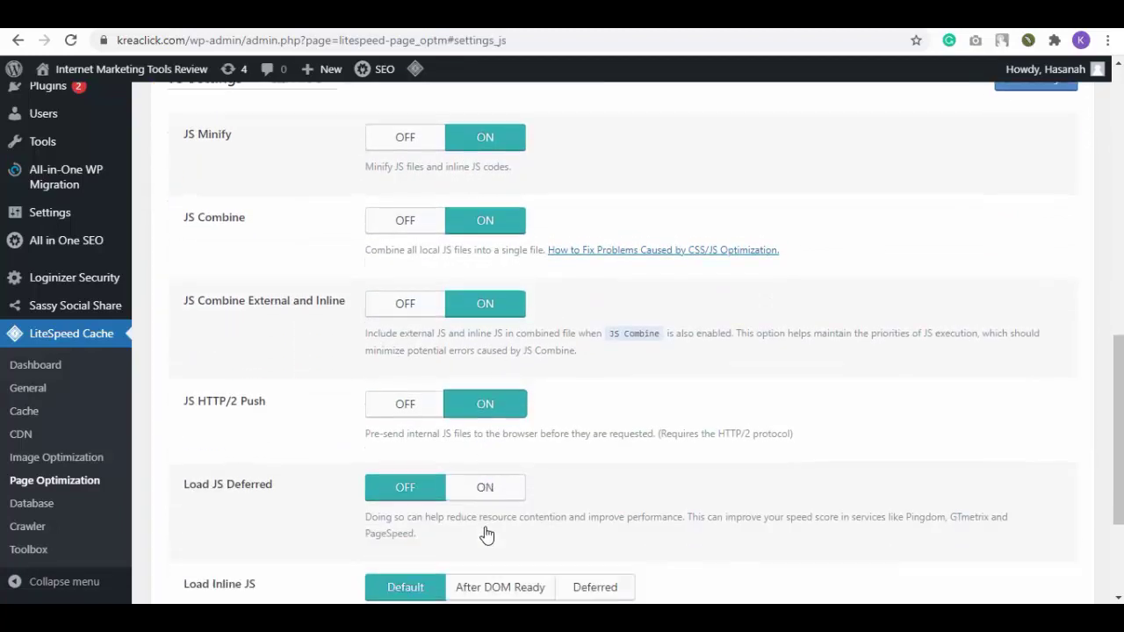
click(499, 436)
scroll(504, 449, down, 2)
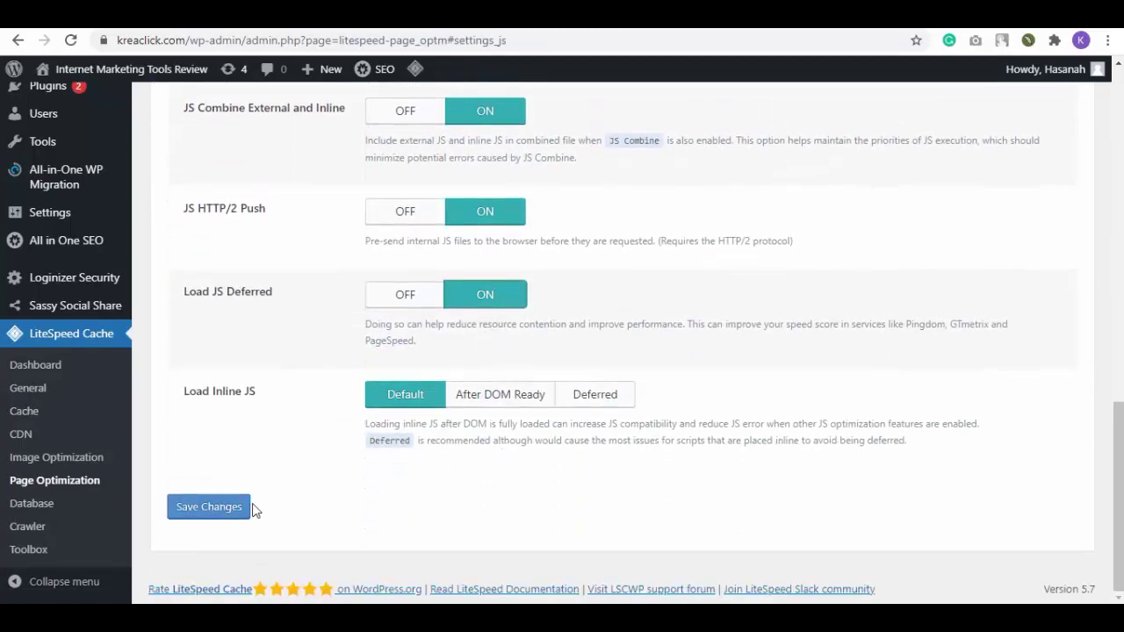
click(228, 516)
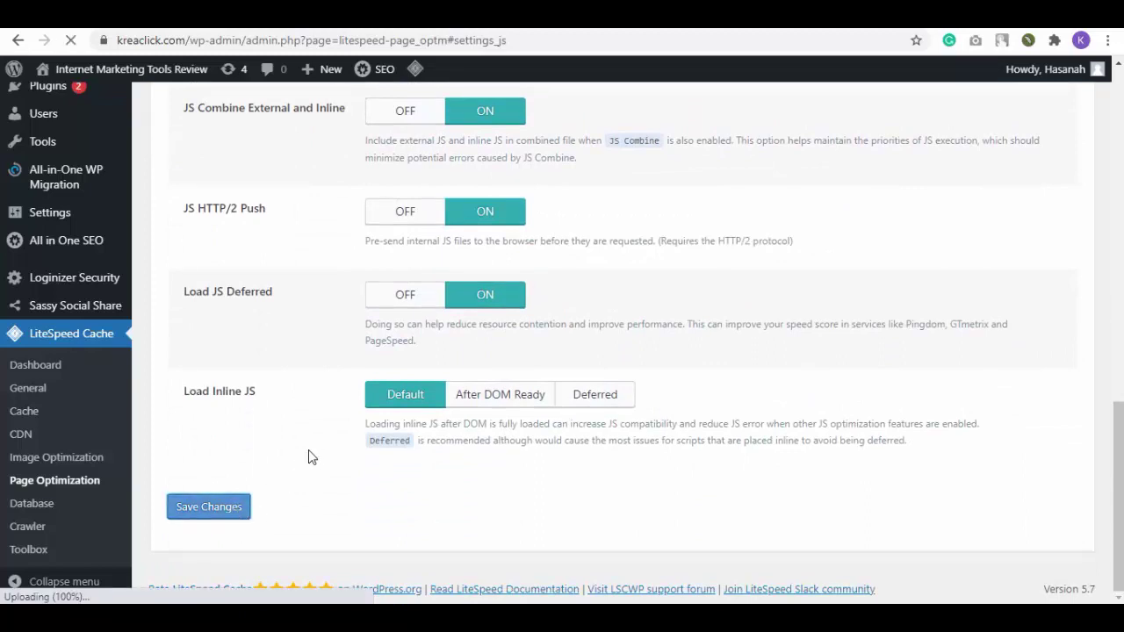
In the page optimization's Optimization settings, turn on HTML Minify and Remove Noscript Tag, and save the changes.
click(422, 384)
scroll(462, 351, down, 4)
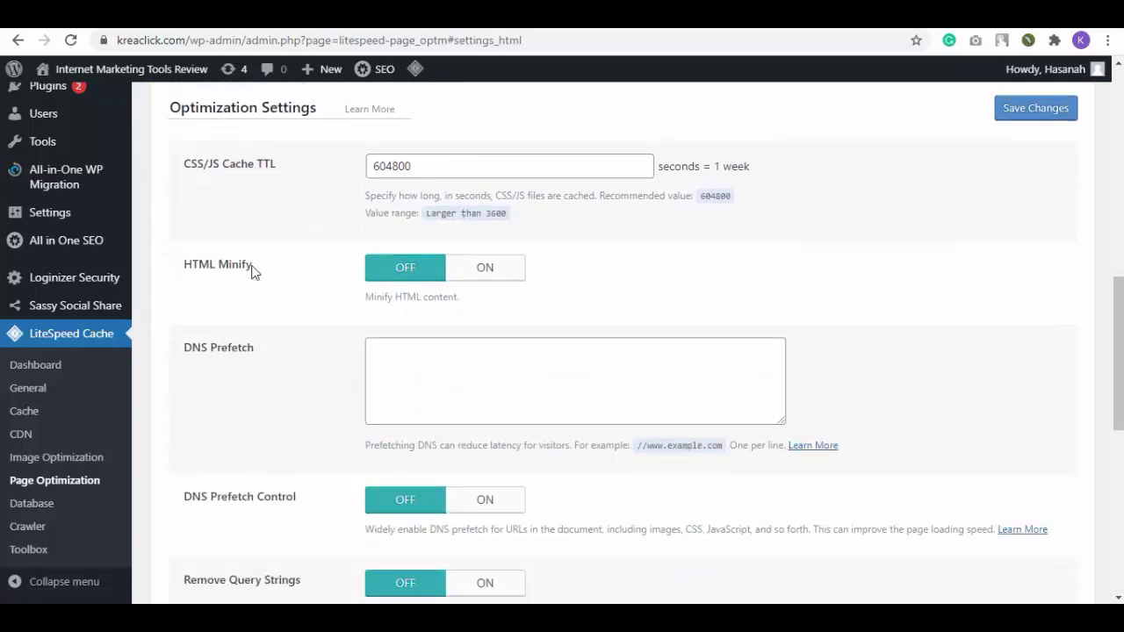
click(511, 278)
scroll(554, 285, down, 2)
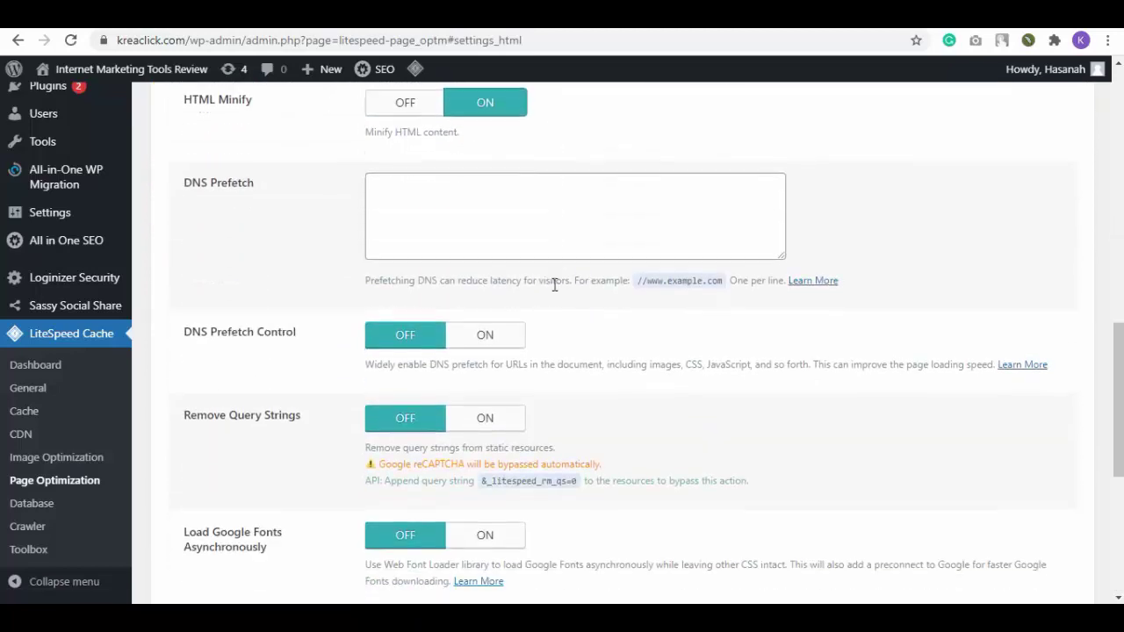
scroll(554, 284, down, 3)
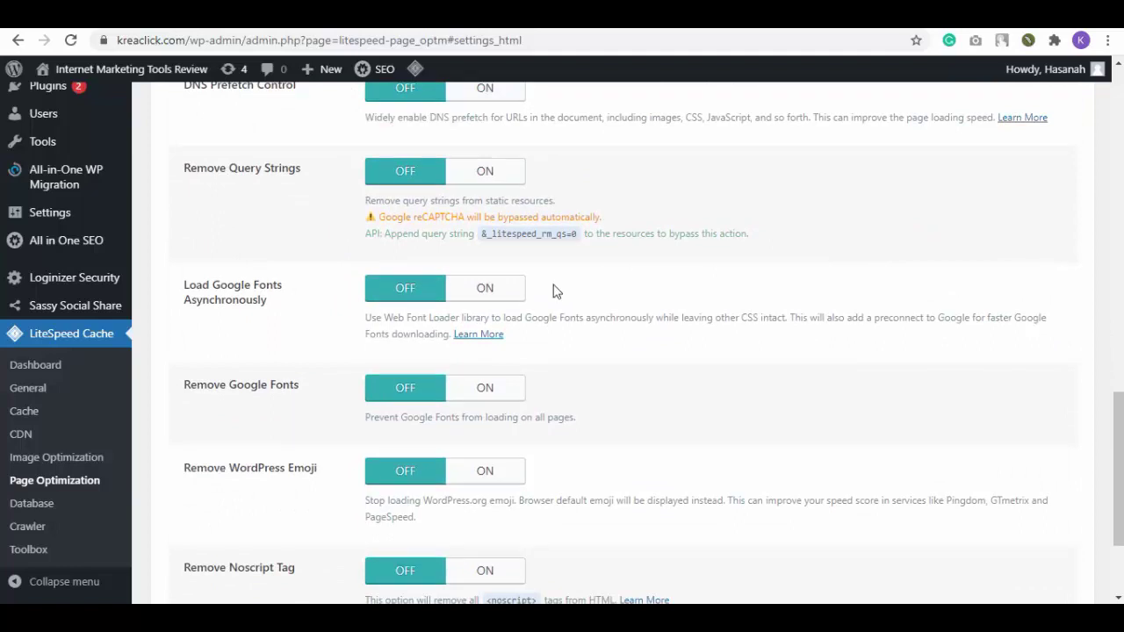
scroll(554, 290, down, 2)
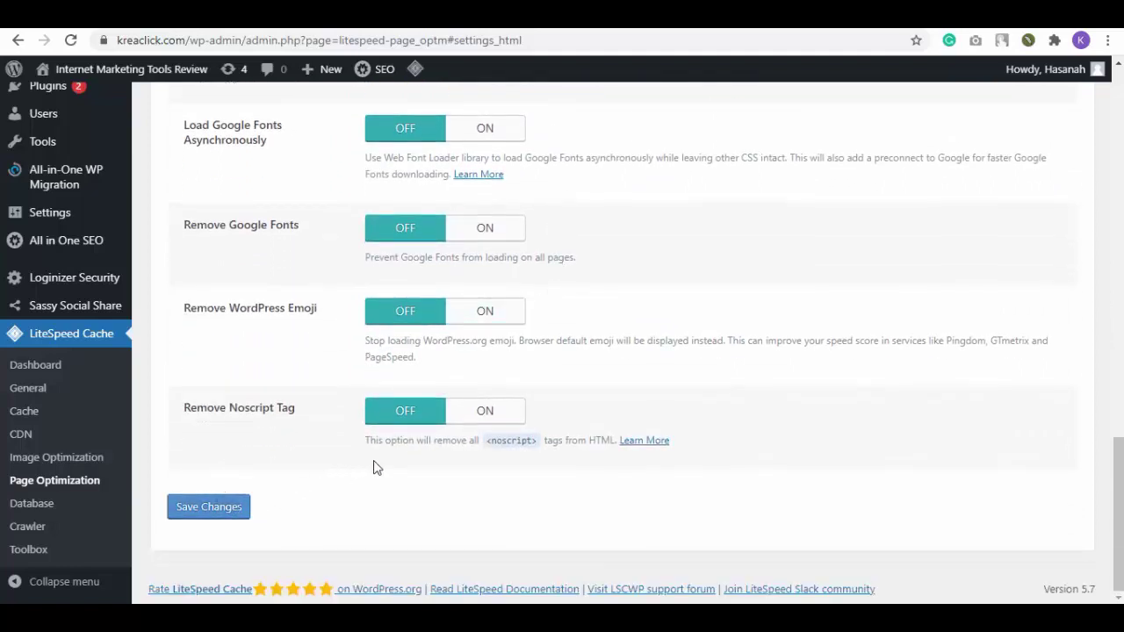
click(504, 418)
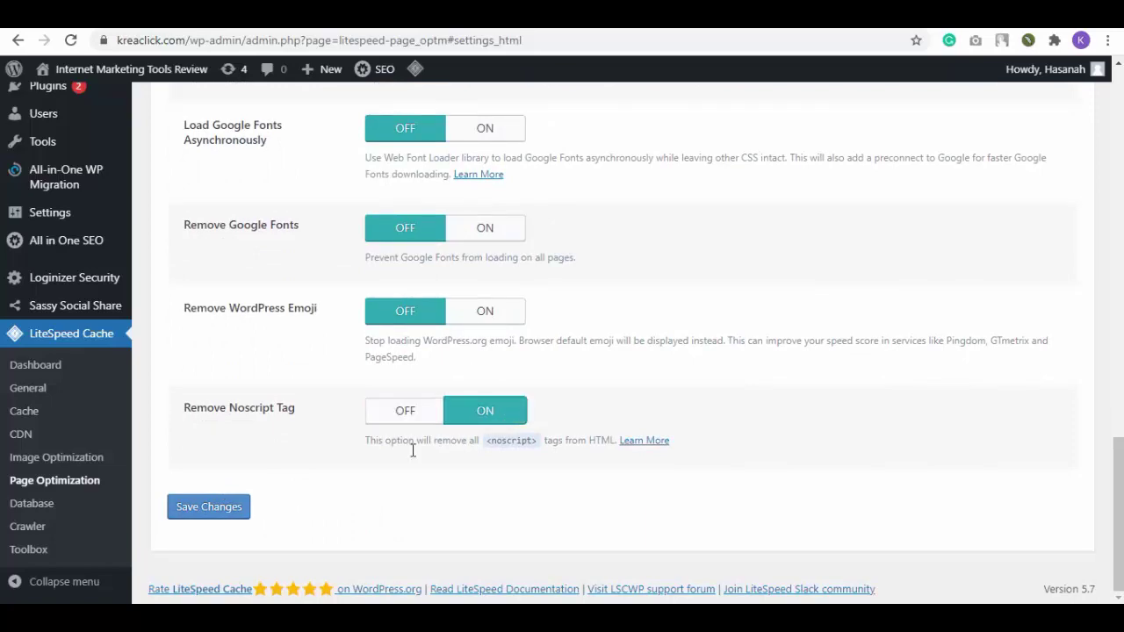
click(211, 515)
Turn on Lazy Load Images in the Media settings, leave the placeholder and iframe options as they are, and save.
click(499, 459)
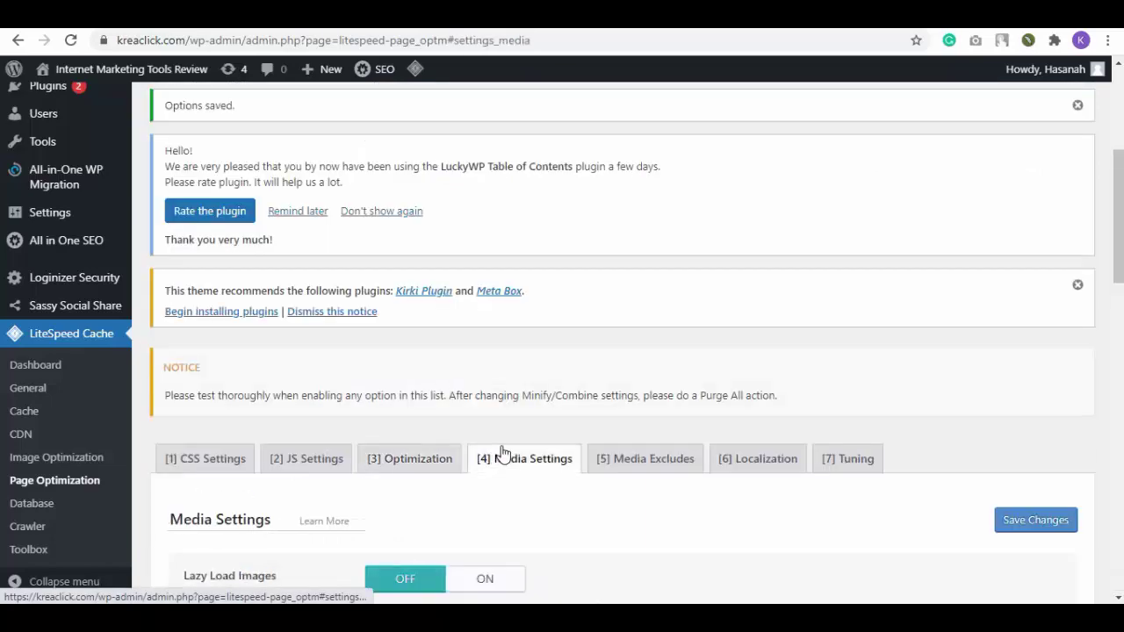
scroll(497, 430, down, 3)
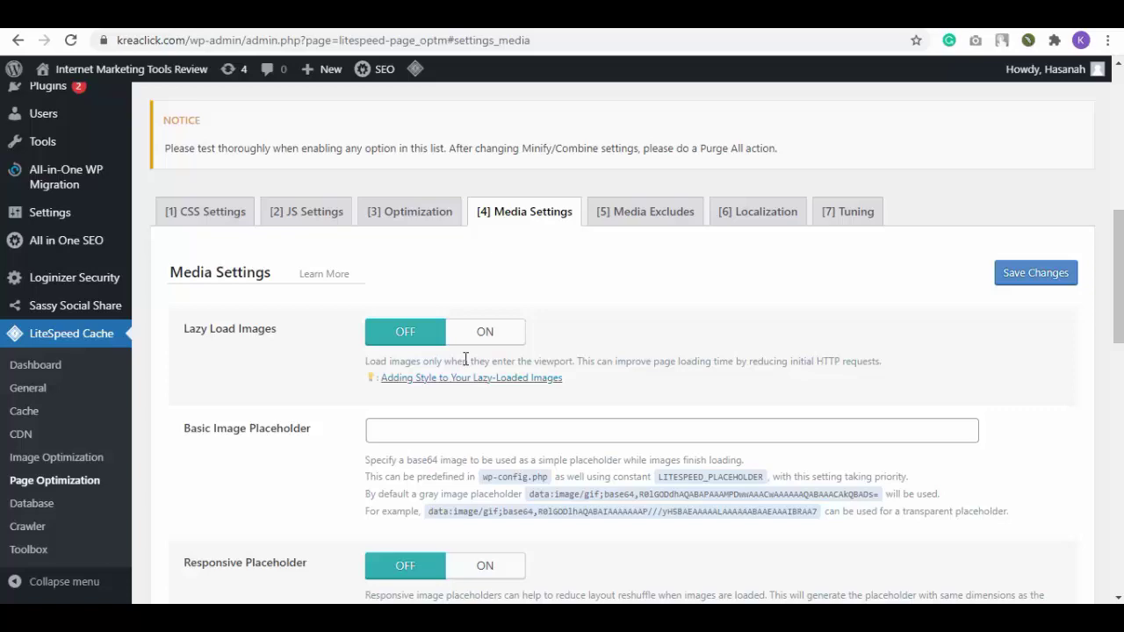
click(489, 331)
scroll(496, 345, down, 1)
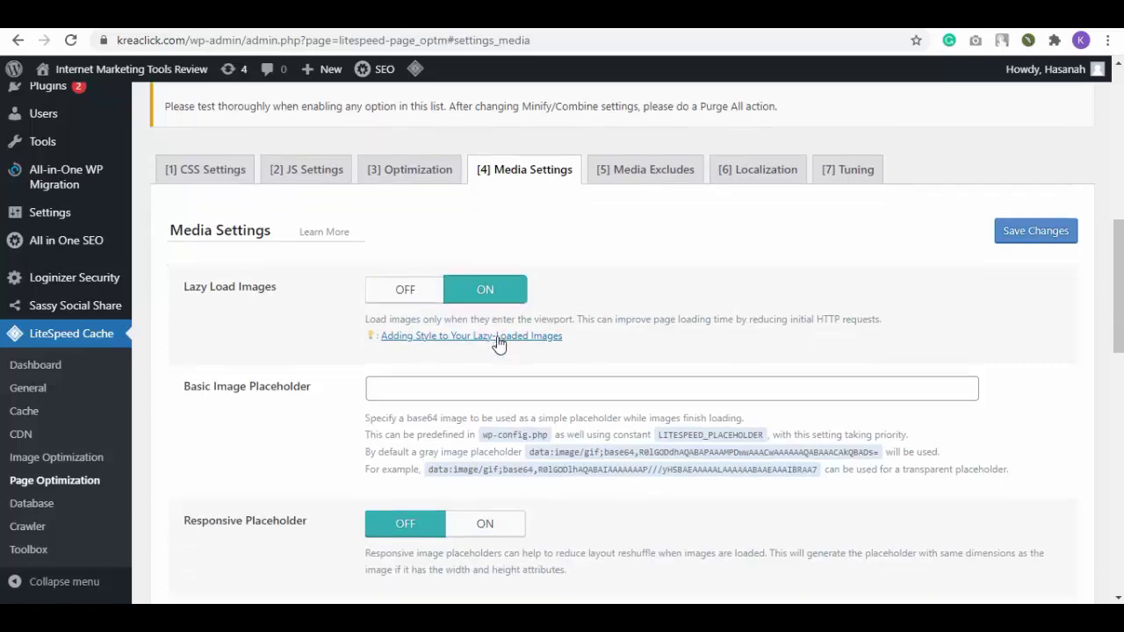
scroll(509, 352, down, 8)
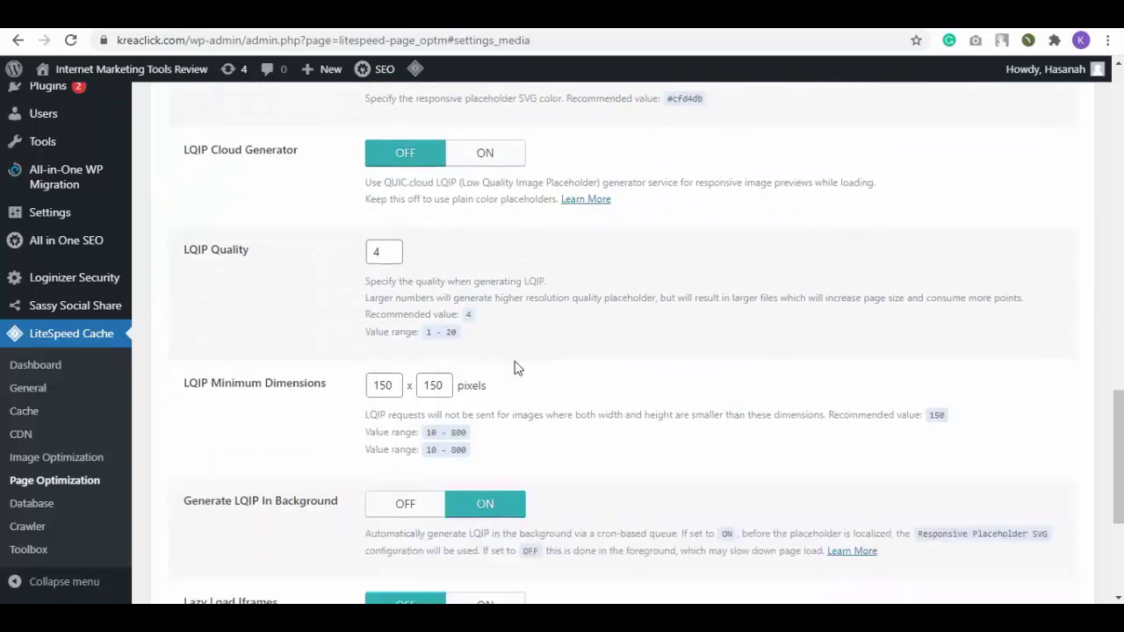
scroll(516, 369, down, 2)
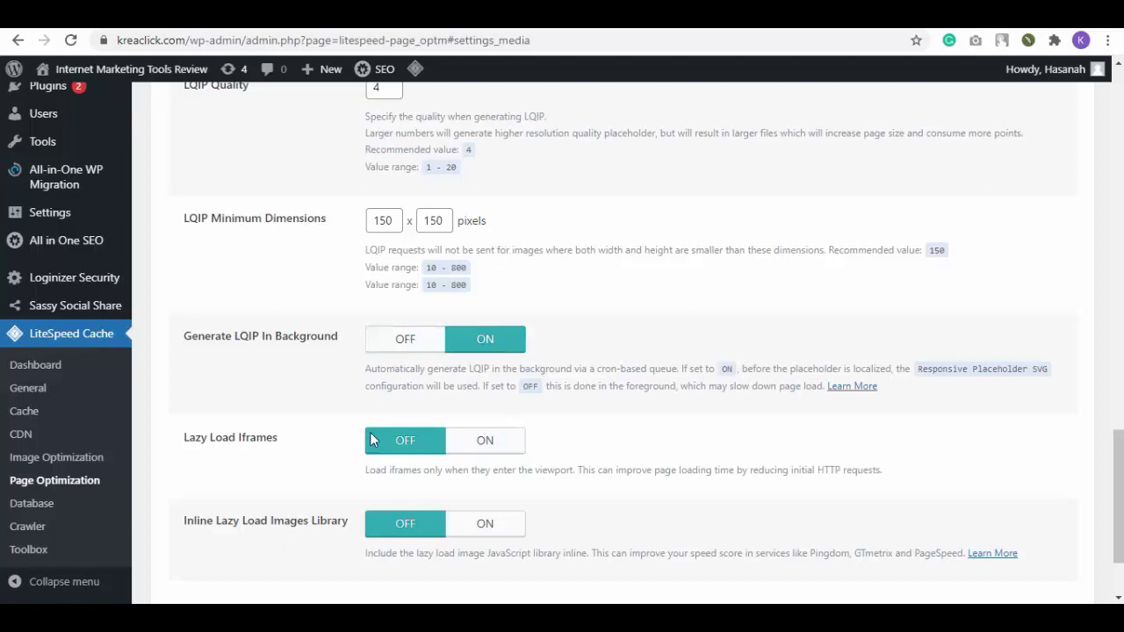
scroll(373, 439, down, 2)
click(233, 501)
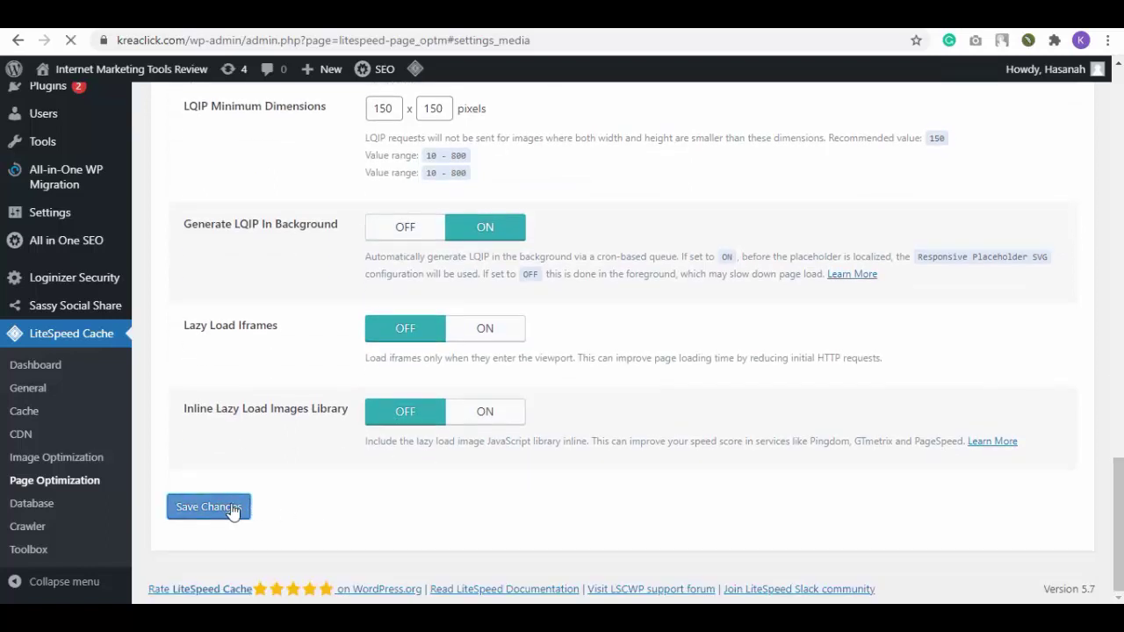
Look through the Media Excludes, Localization, and Tuning settings of page optimization.
scroll(502, 390, down, 4)
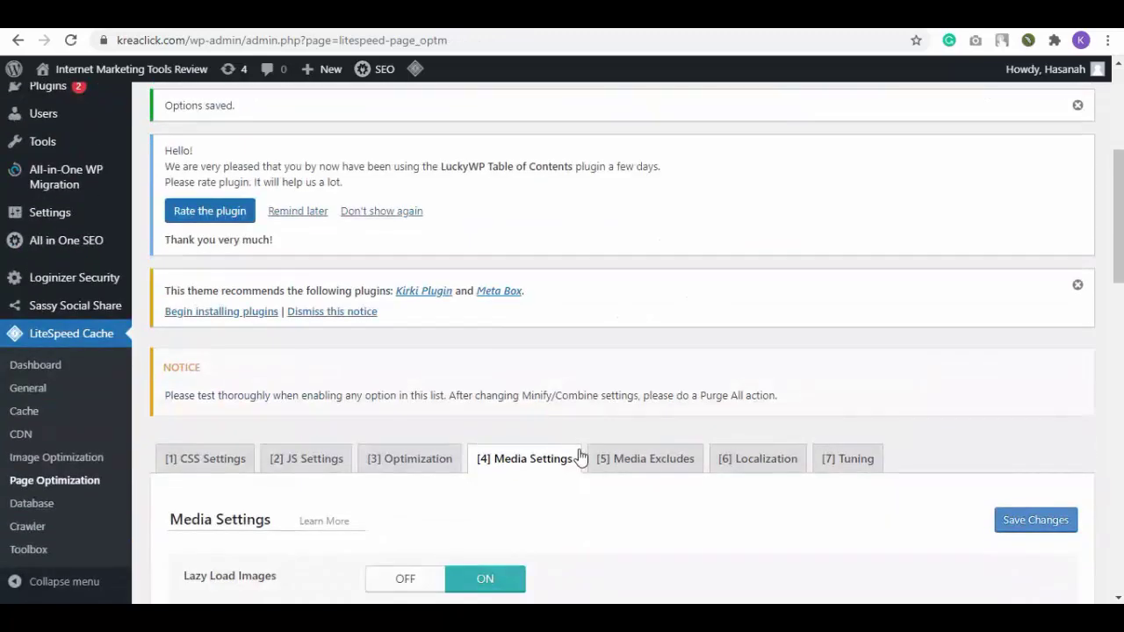
click(615, 459)
click(756, 308)
click(848, 307)
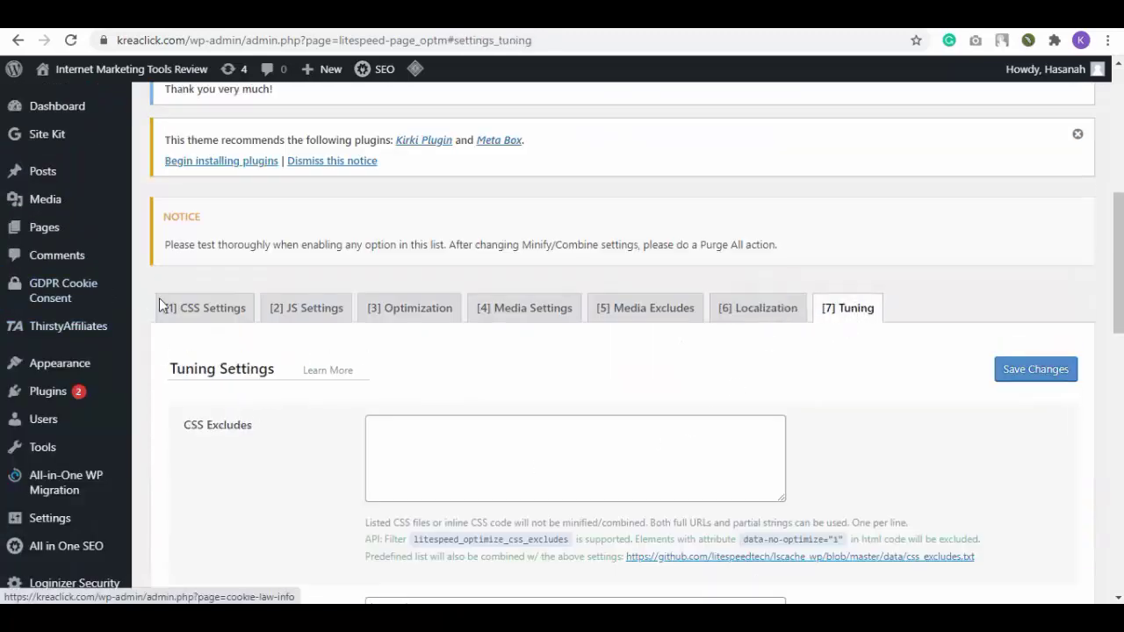
Switch to the GTmetrix report for kreaclick.com and re-test the site.
click(514, 18)
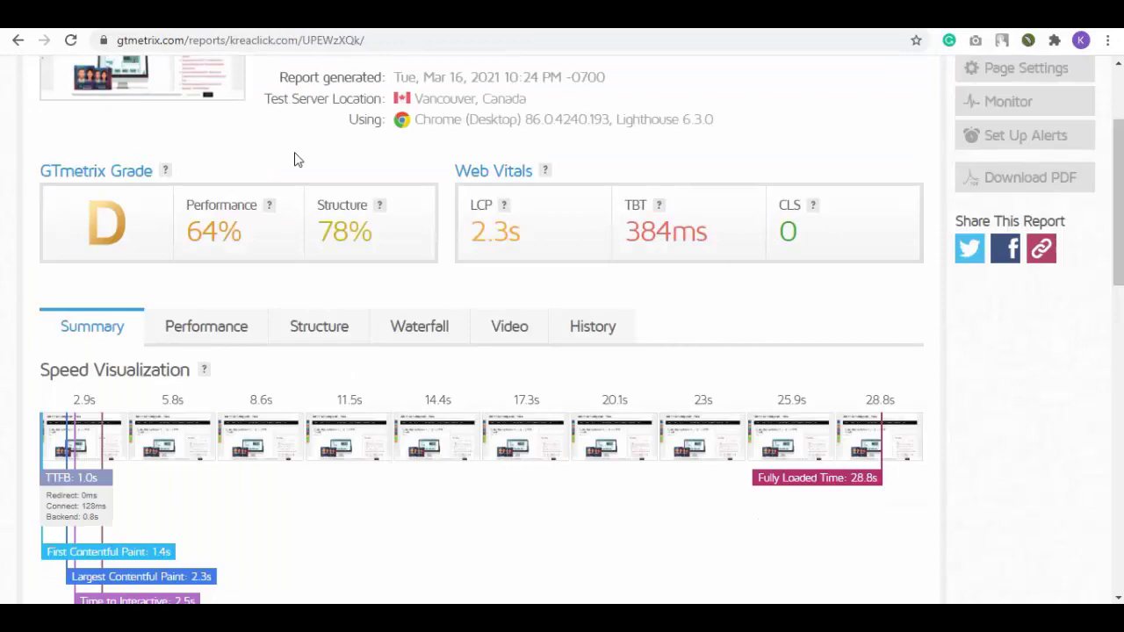
scroll(294, 159, up, 2)
click(1044, 158)
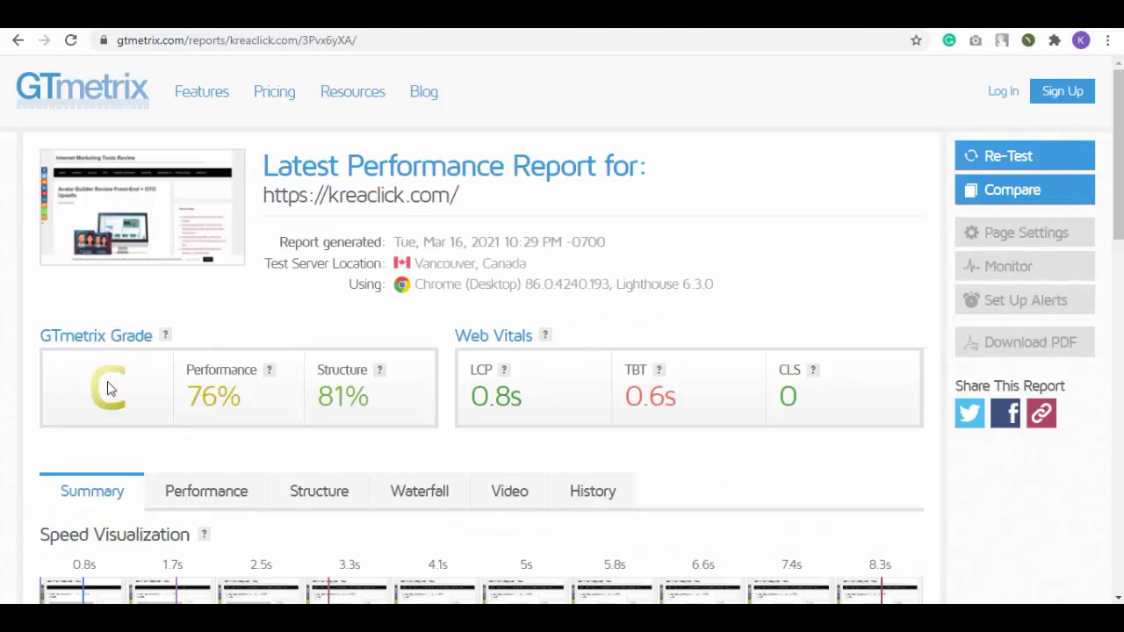
Review the new GTmetrix report, including the speed visualization, top issues, GTmetrix grade, and web vitals.
scroll(97, 392, down, 5)
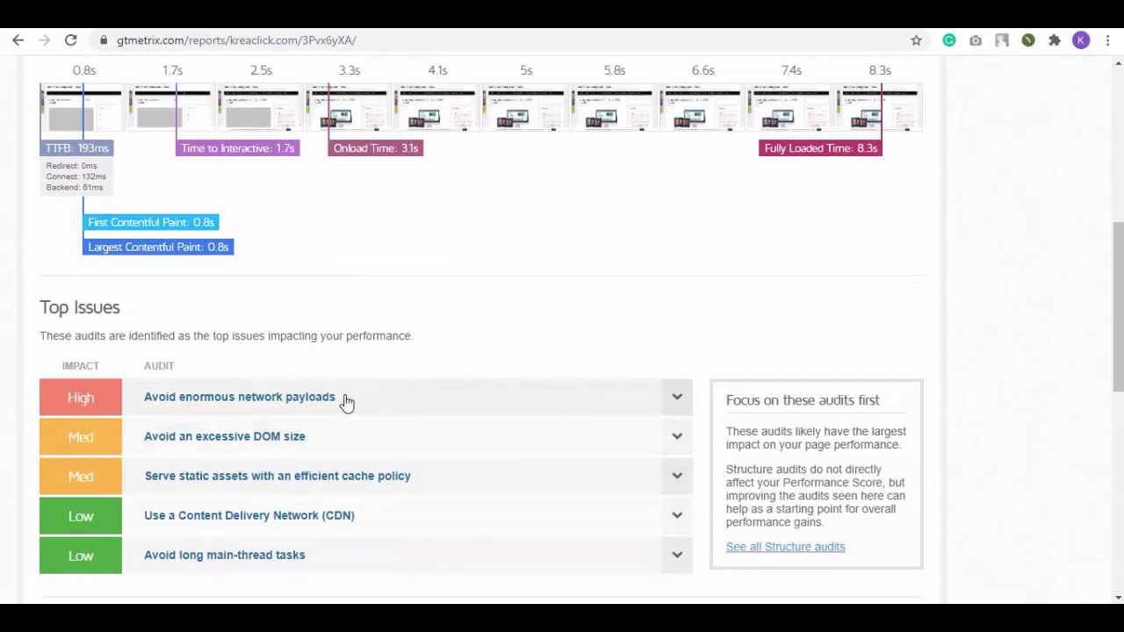
scroll(514, 402, down, 1)
scroll(514, 403, down, 4)
scroll(515, 402, up, 8)
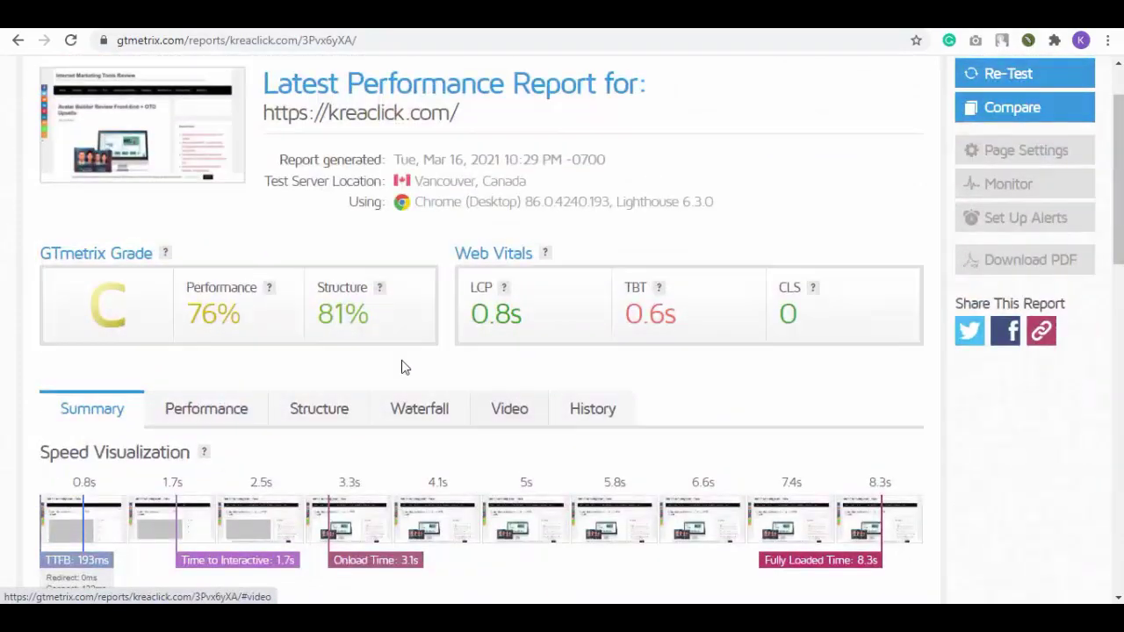
scroll(104, 401, up, 1)
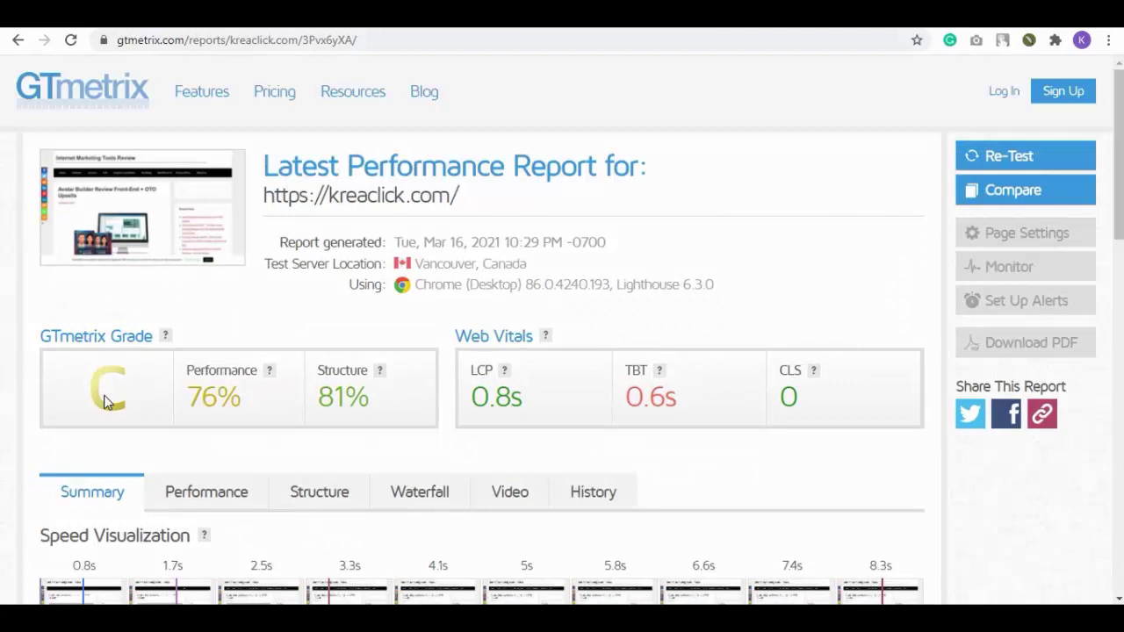